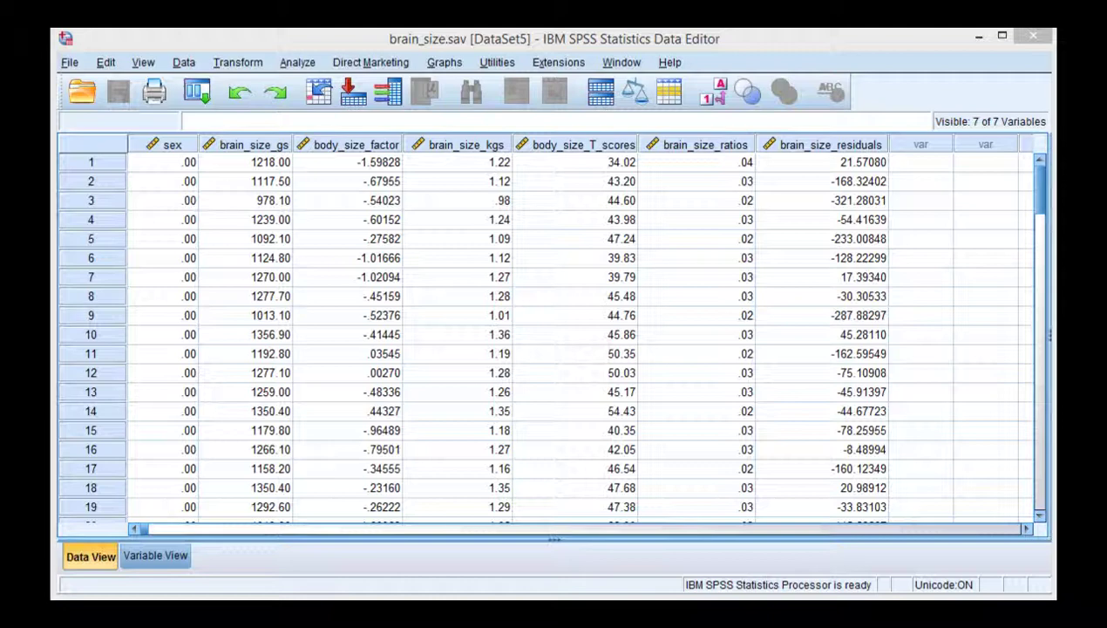
Start an independent-samples t-test grouped by sex, with groups coded 0 and 1
click(337, 163)
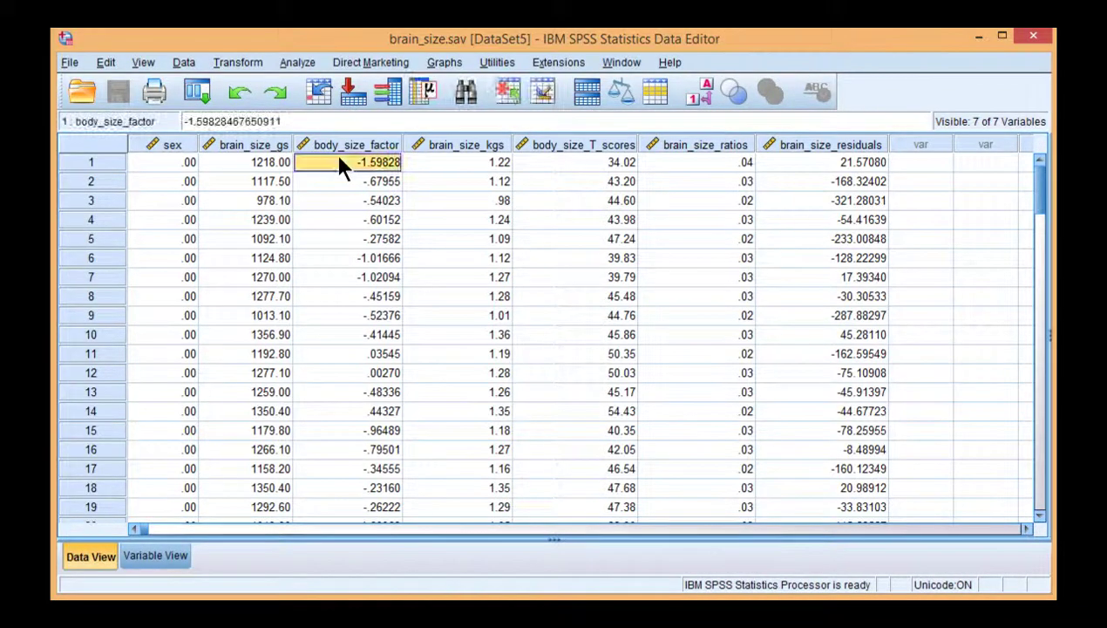
click(297, 62)
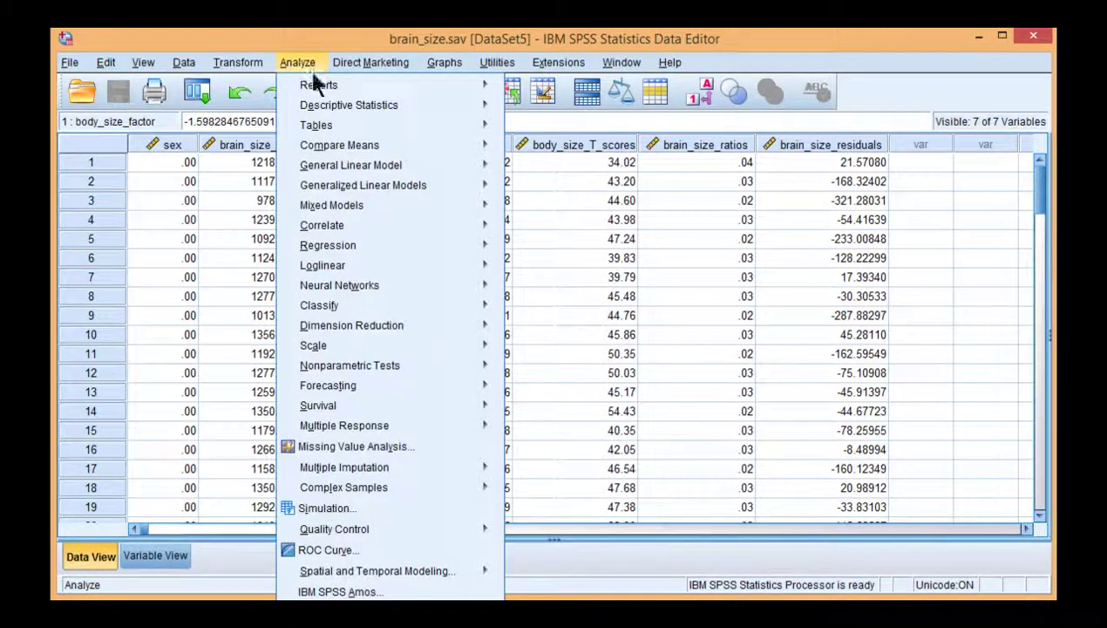
mouse_move(388, 150)
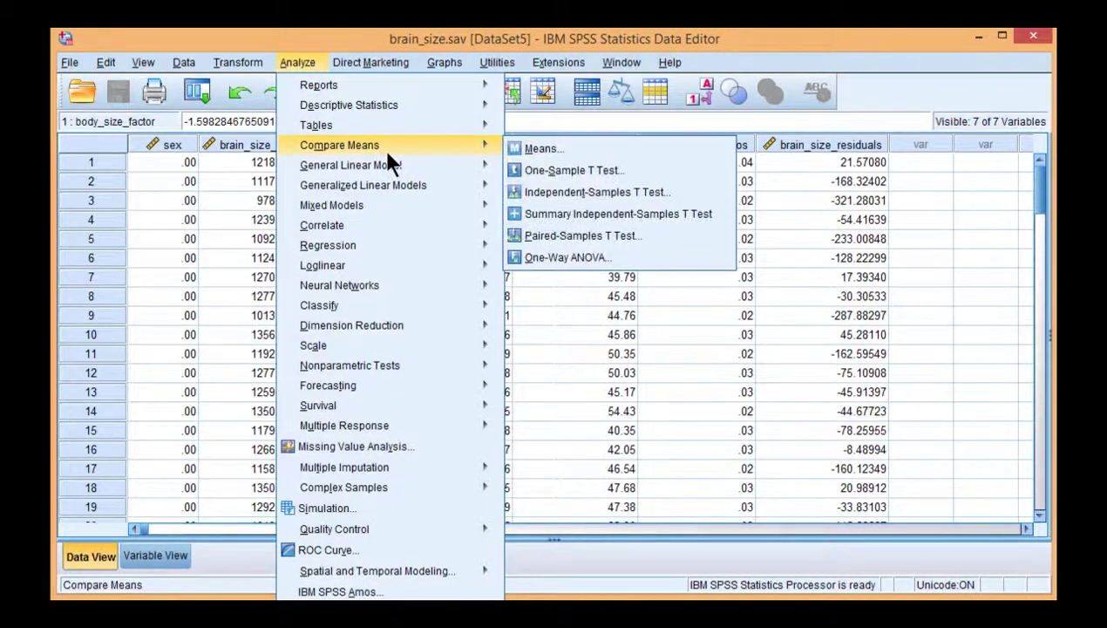
click(548, 191)
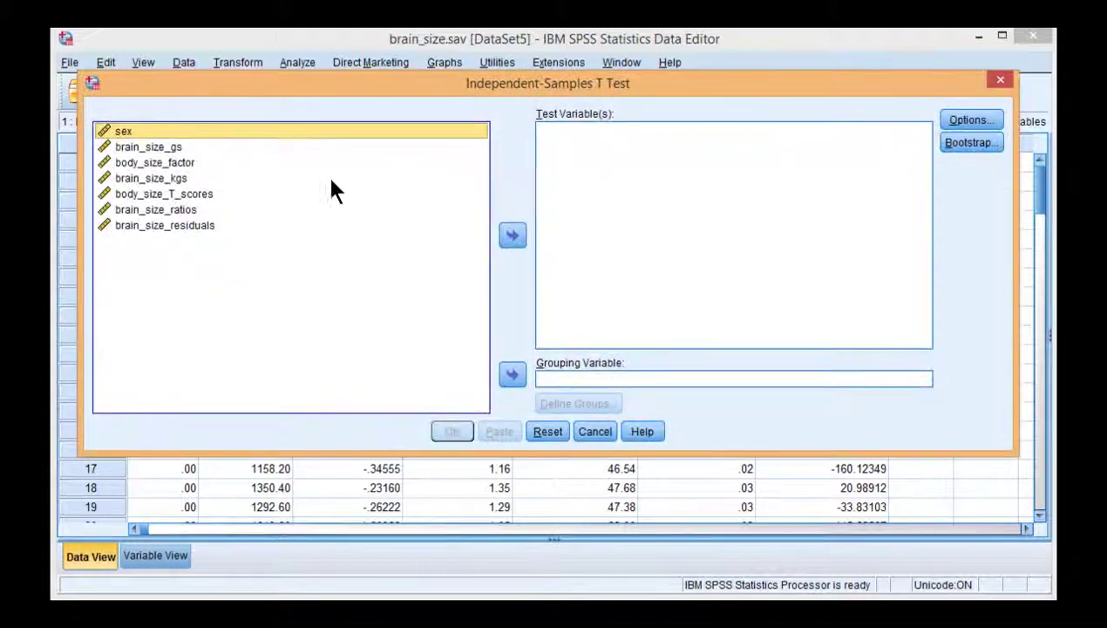
click(513, 374)
click(565, 406)
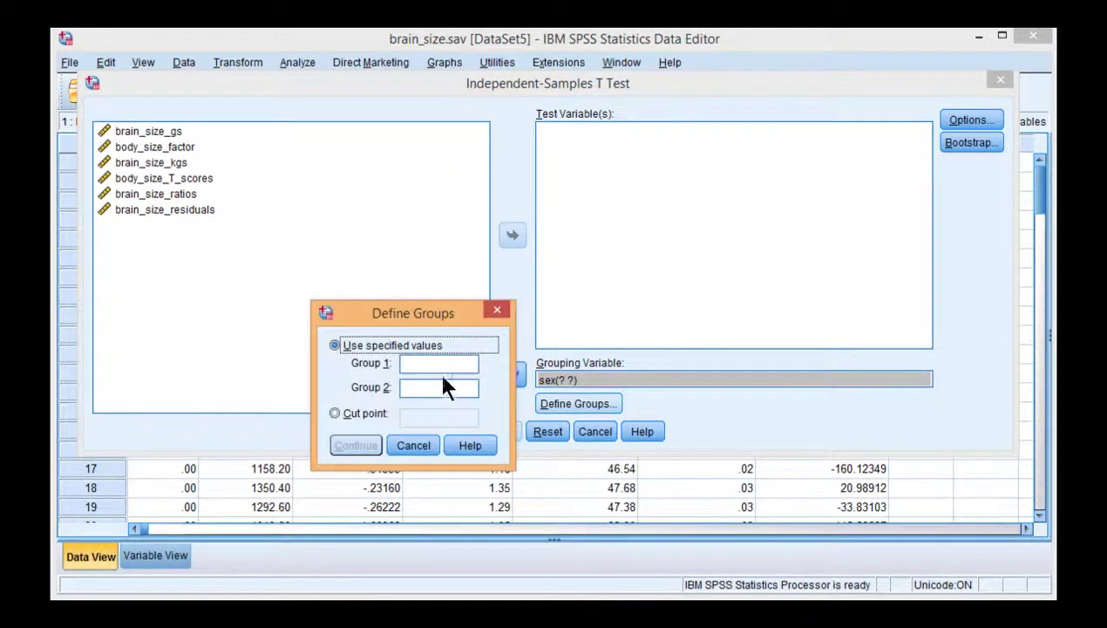
click(437, 364)
text(0)
click(443, 388)
text(1)
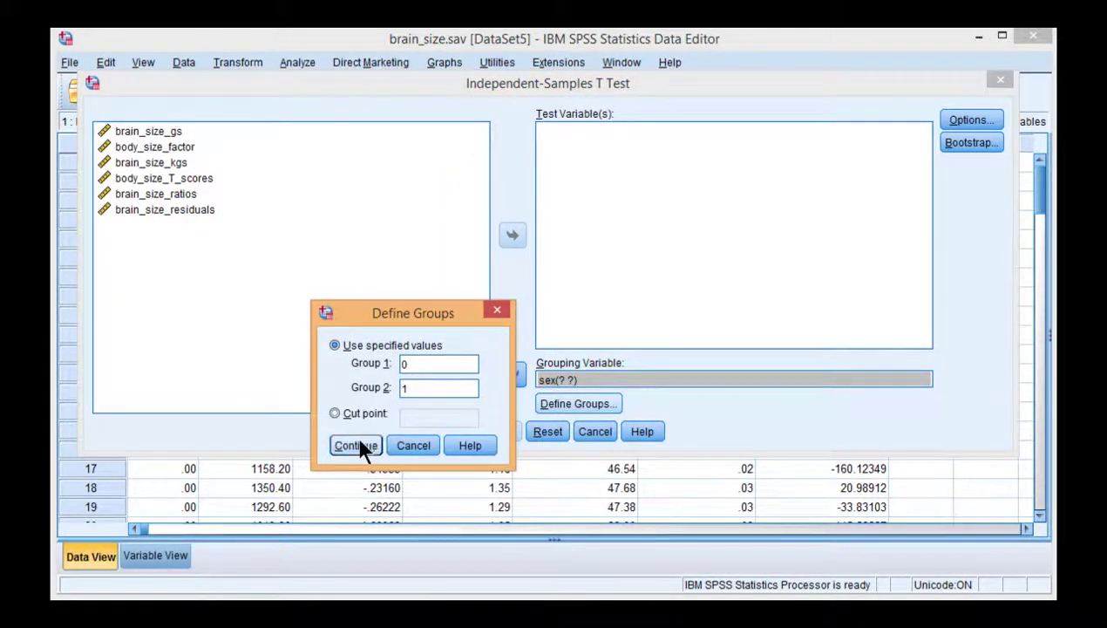
click(357, 444)
Add brain_size_kgs as the test variable and run the t-test
click(177, 163)
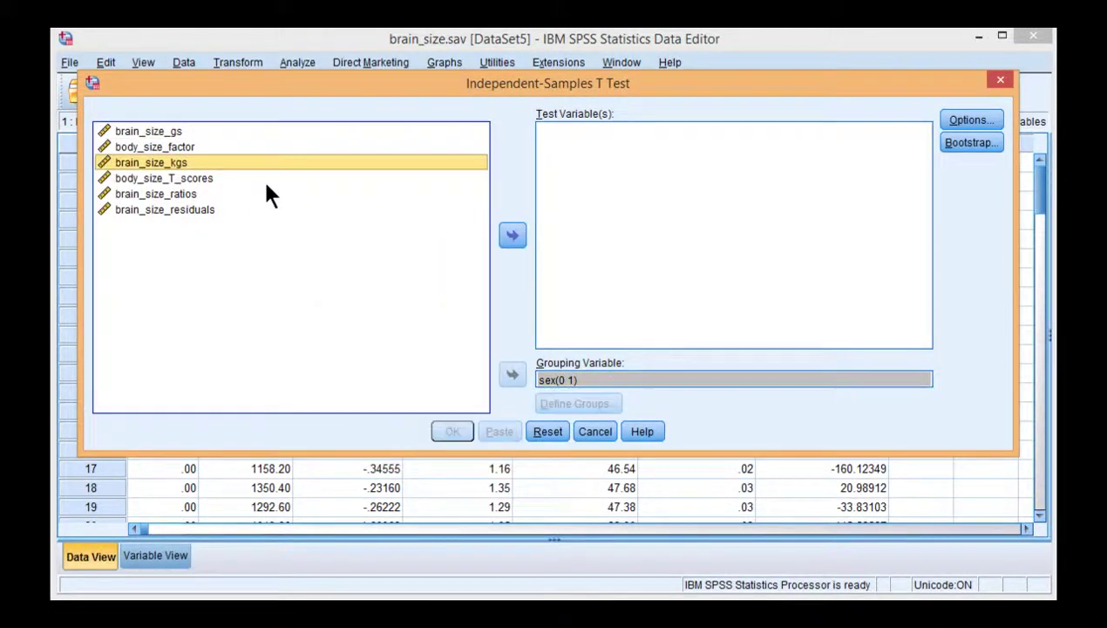
click(513, 236)
click(452, 427)
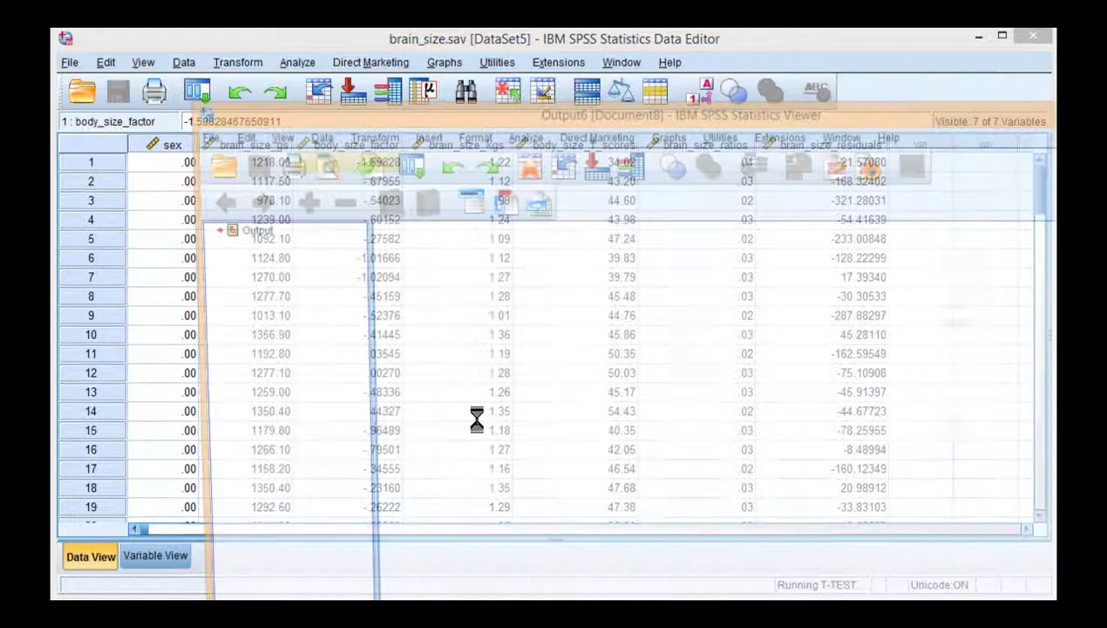
Enlarge the Output Viewer and scroll to the full Independent Samples Test table (t = -7.135, df 98)
drag(504, 125, 388, 52)
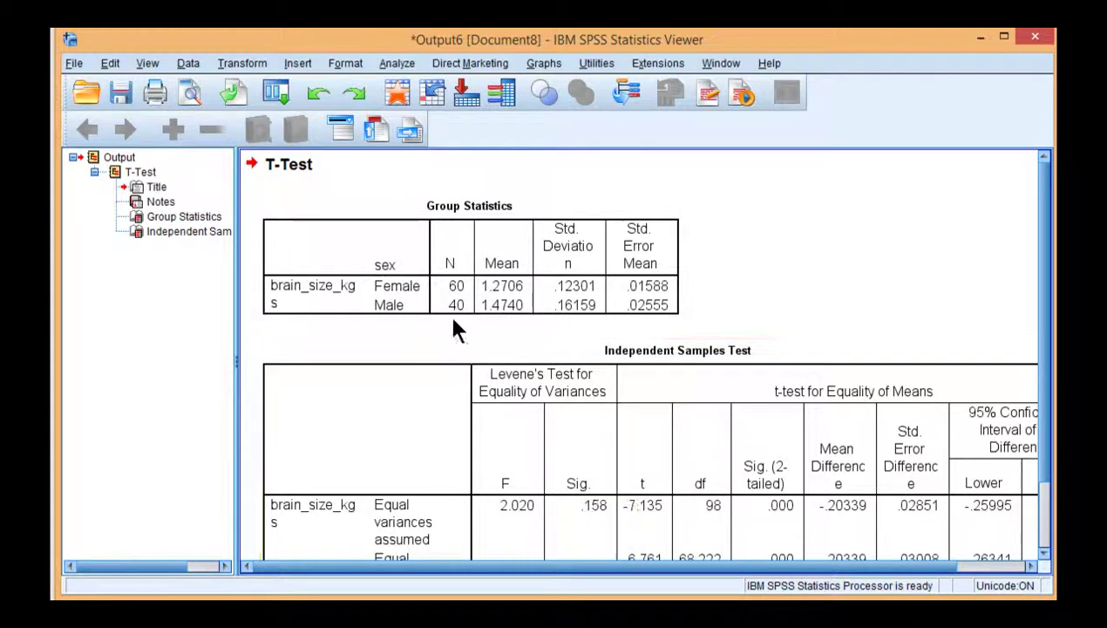
scroll(417, 307, down, 2)
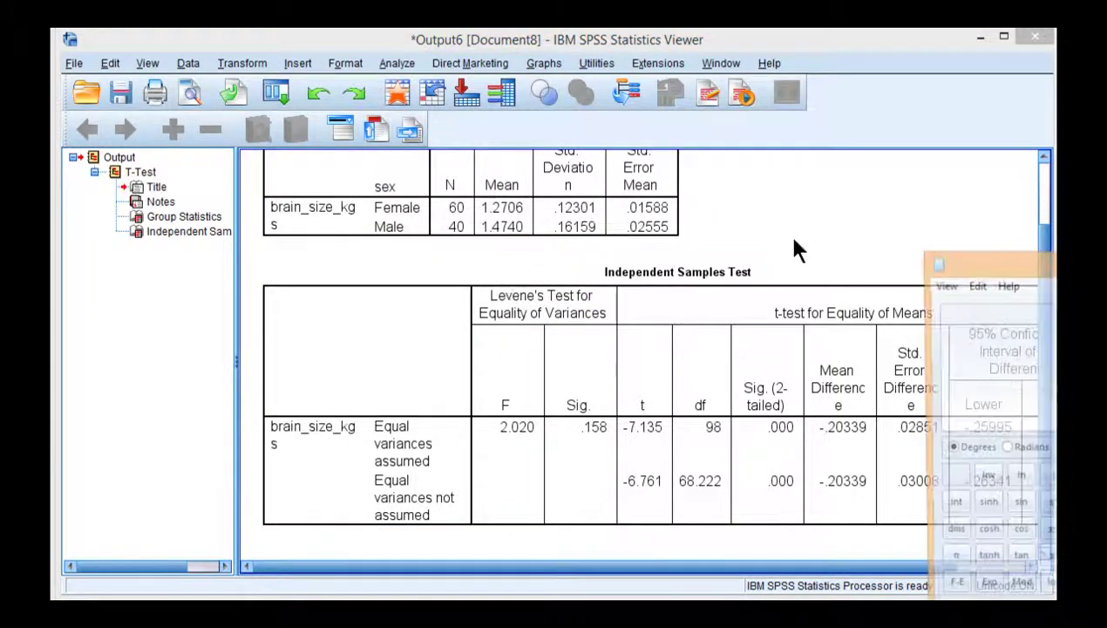
Compute 1.474 − 1.2706 = 0.2034 in Calculator, then minimize it
drag(1035, 262, 796, 168)
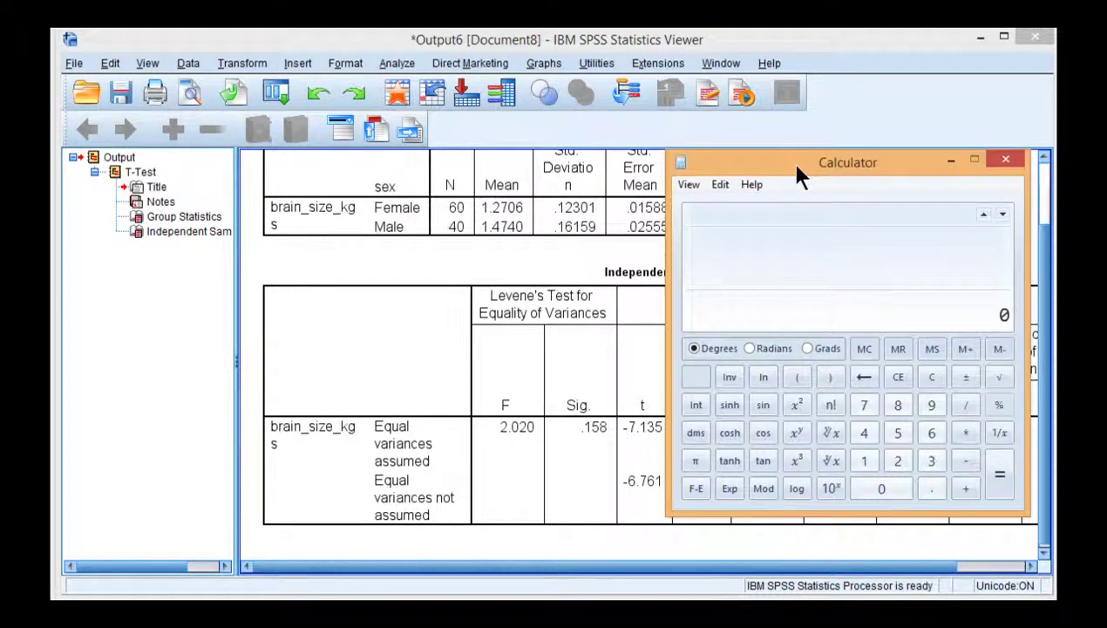
text(1.474)
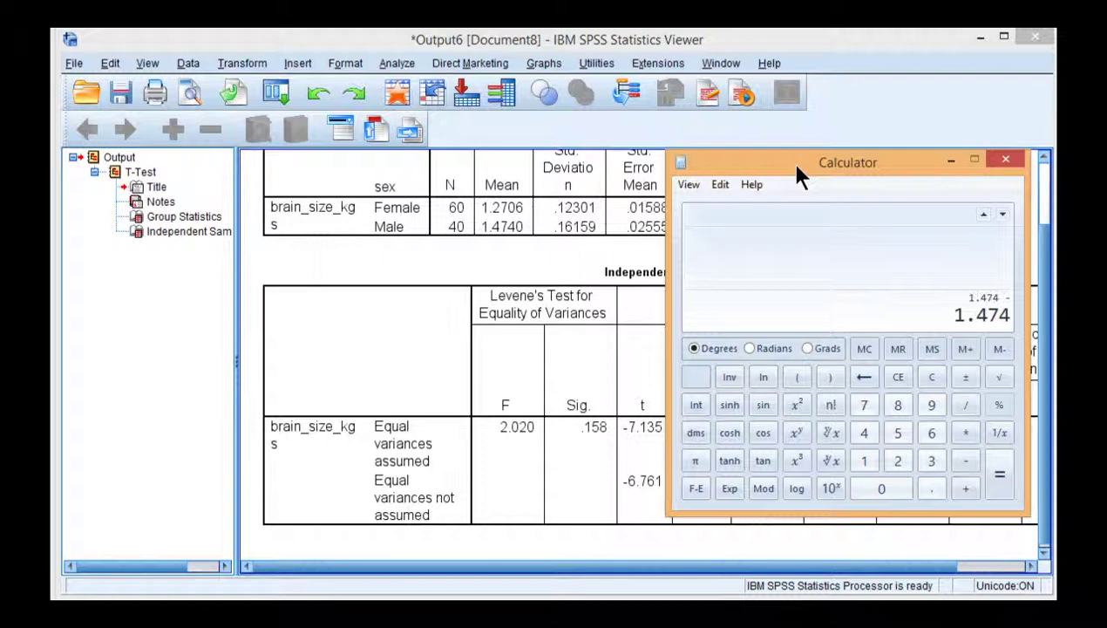
text( - 1.2706)
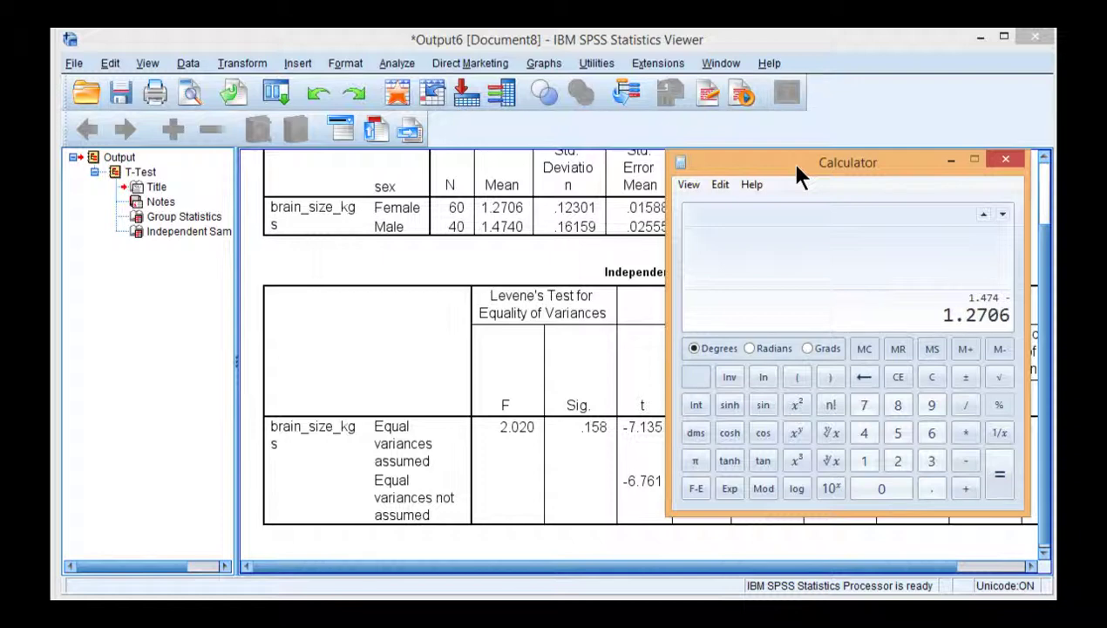
key(Return)
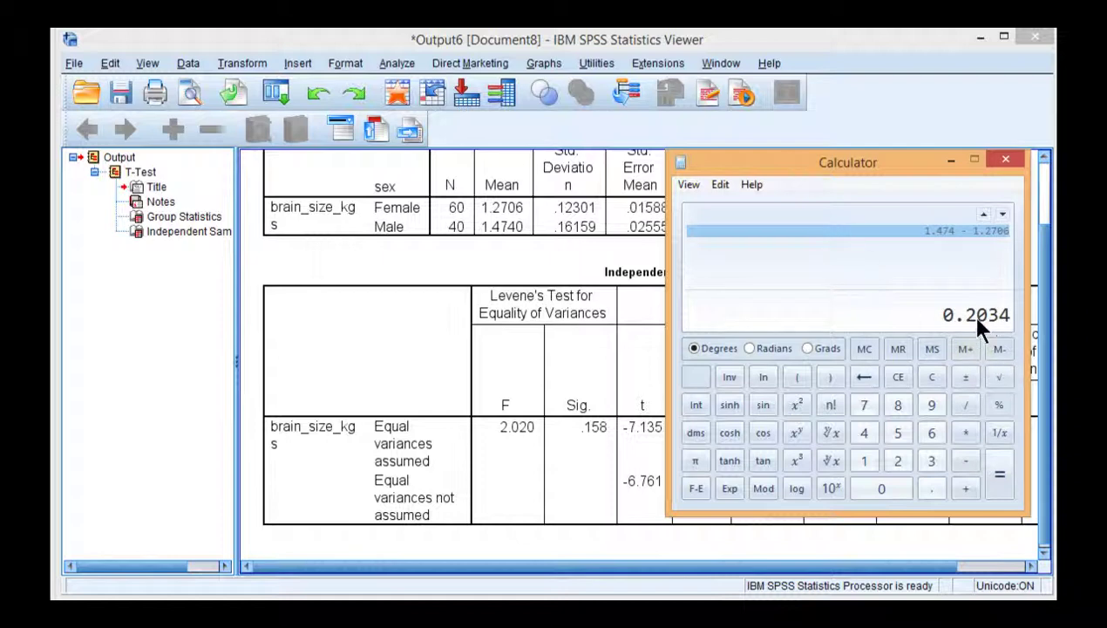
click(950, 161)
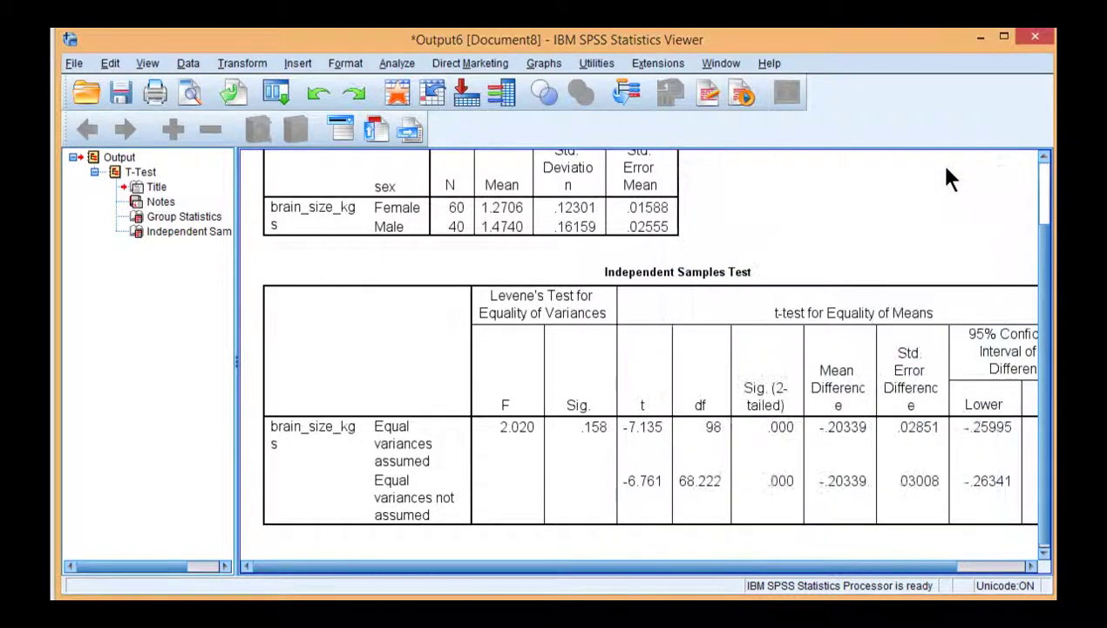
Run a linear regression with brain_size_kgs as dependent and sex as the independent variable
click(397, 65)
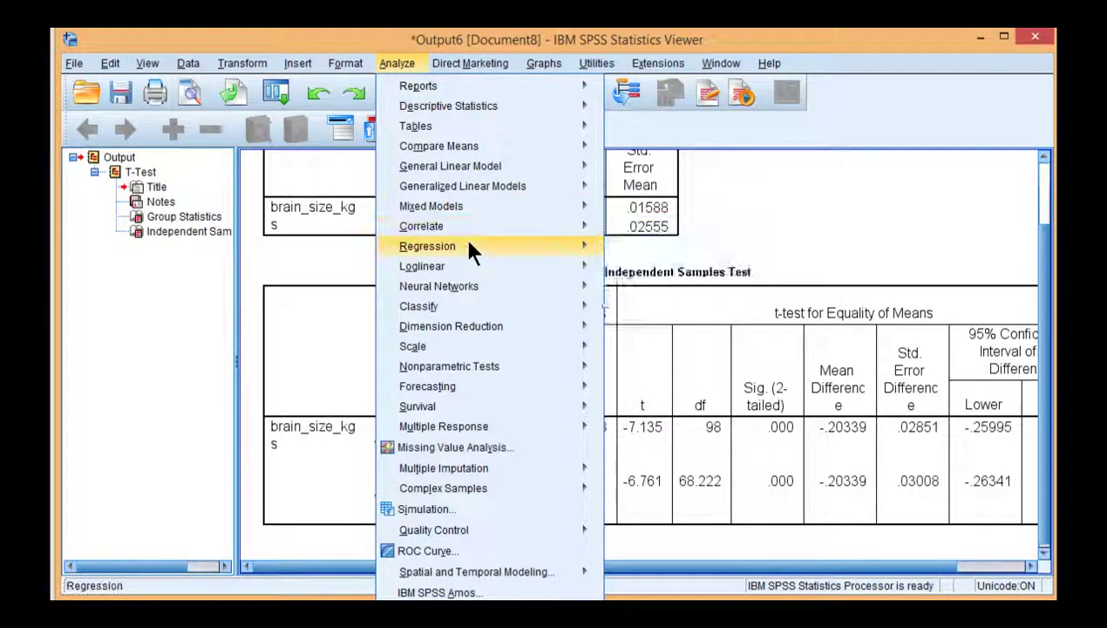
mouse_move(470, 250)
click(643, 293)
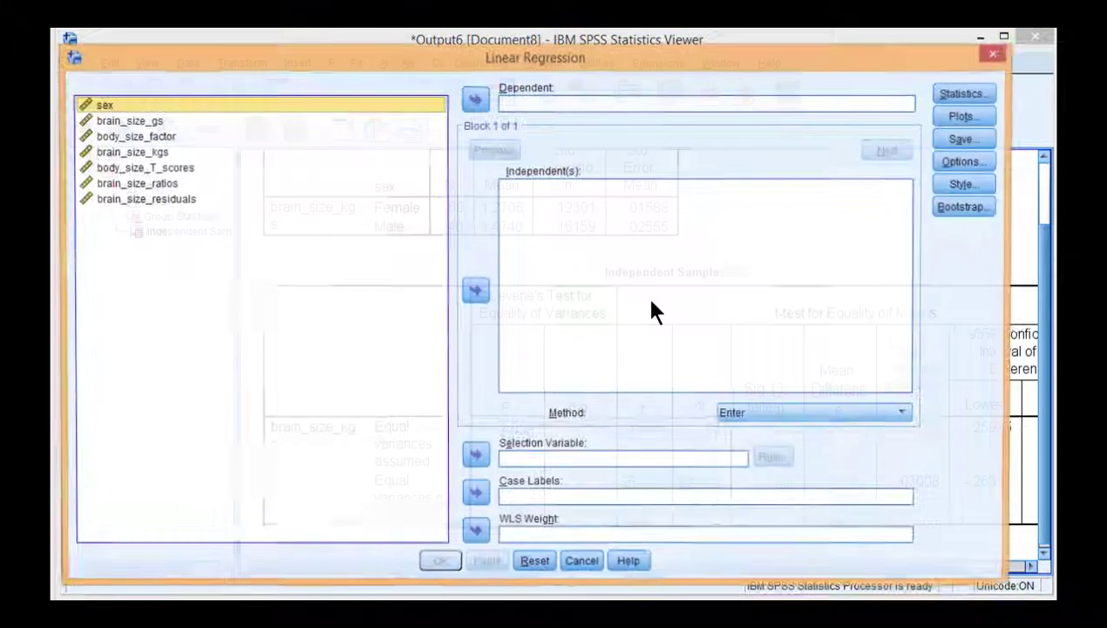
click(475, 291)
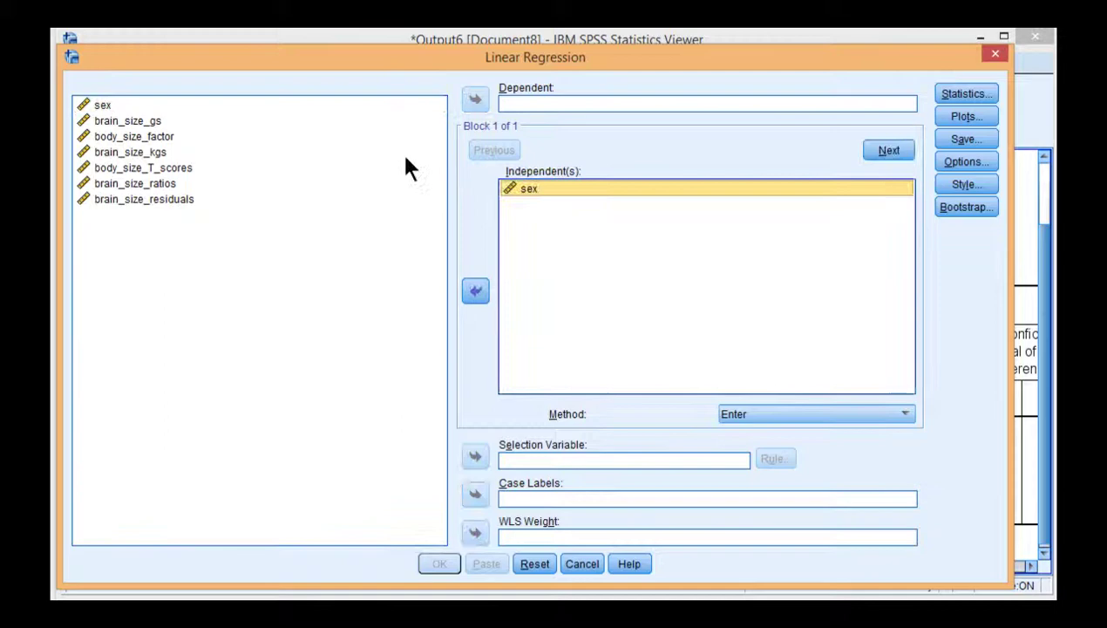
click(165, 150)
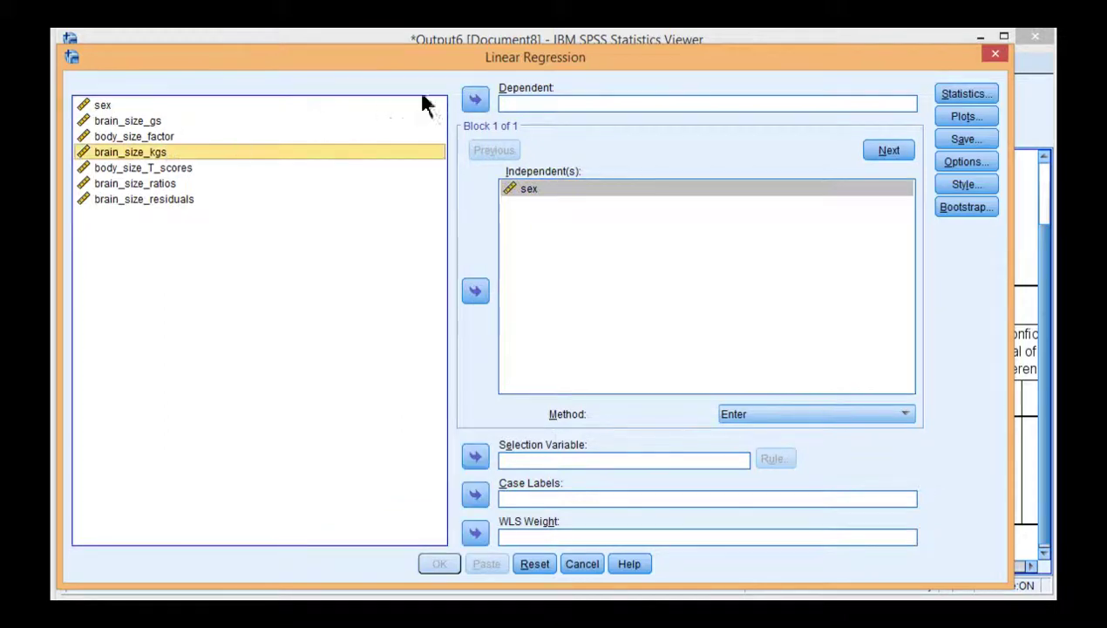
click(467, 97)
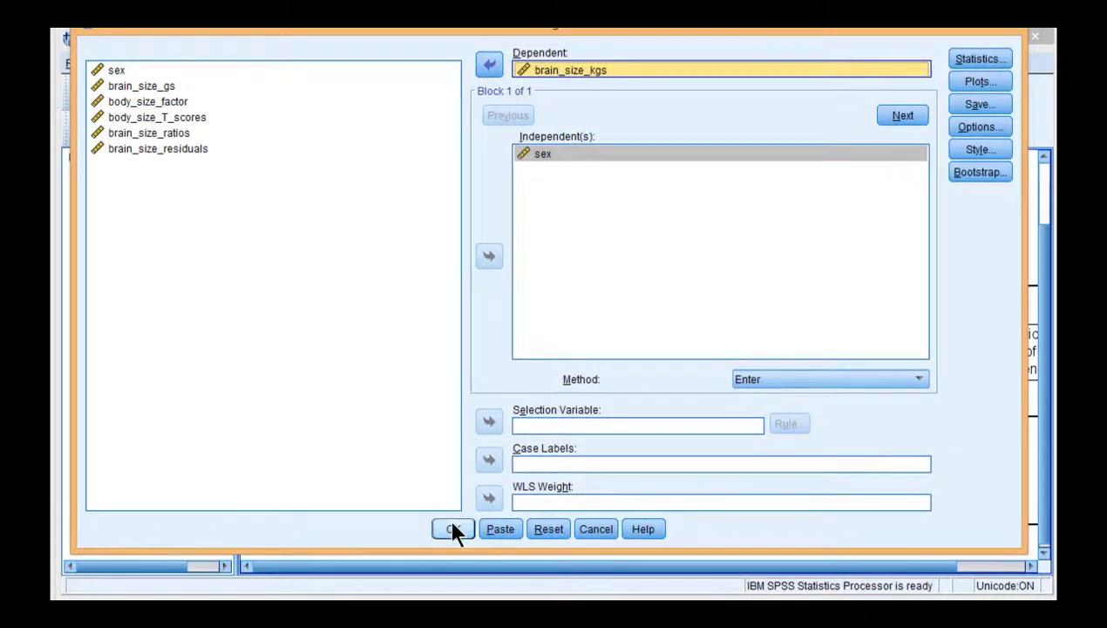
click(447, 530)
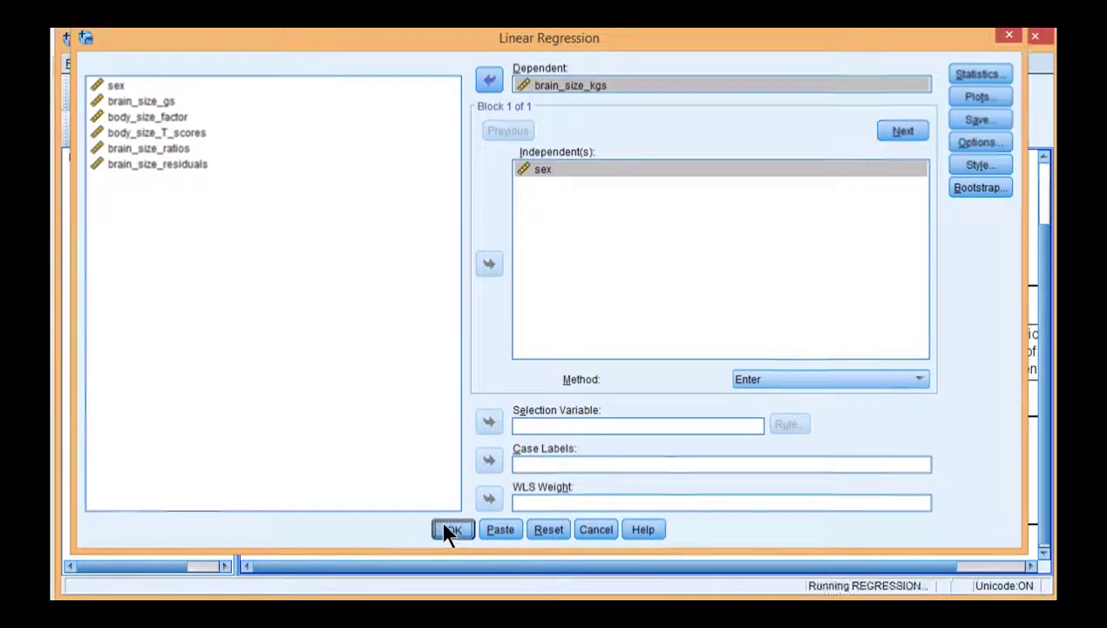
Review the regression's ANOVA (F = 50.909) and Coefficients tables (sex B = .203, t = 7.135)
scroll(547, 381, up, 2)
scroll(546, 381, down, 3)
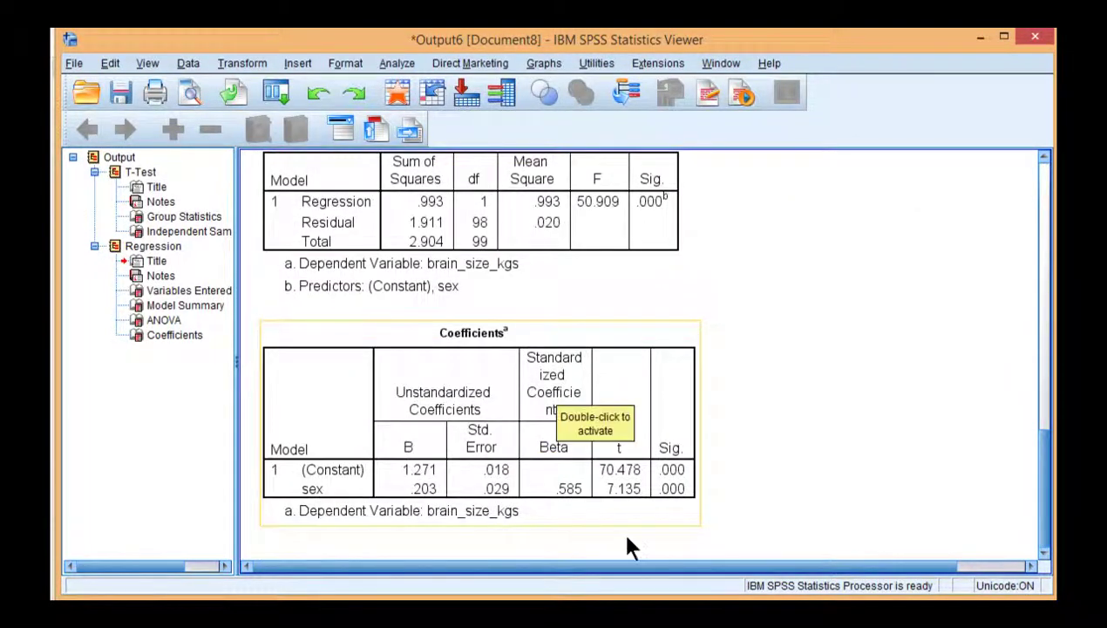
scroll(637, 514, up, 9)
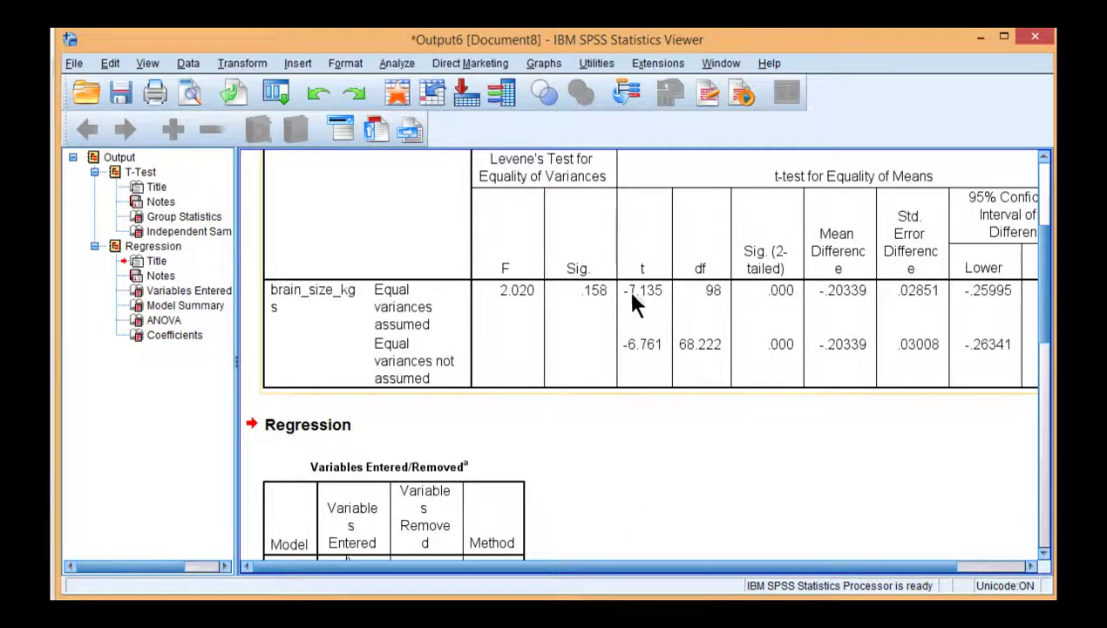
scroll(634, 375, up, 1)
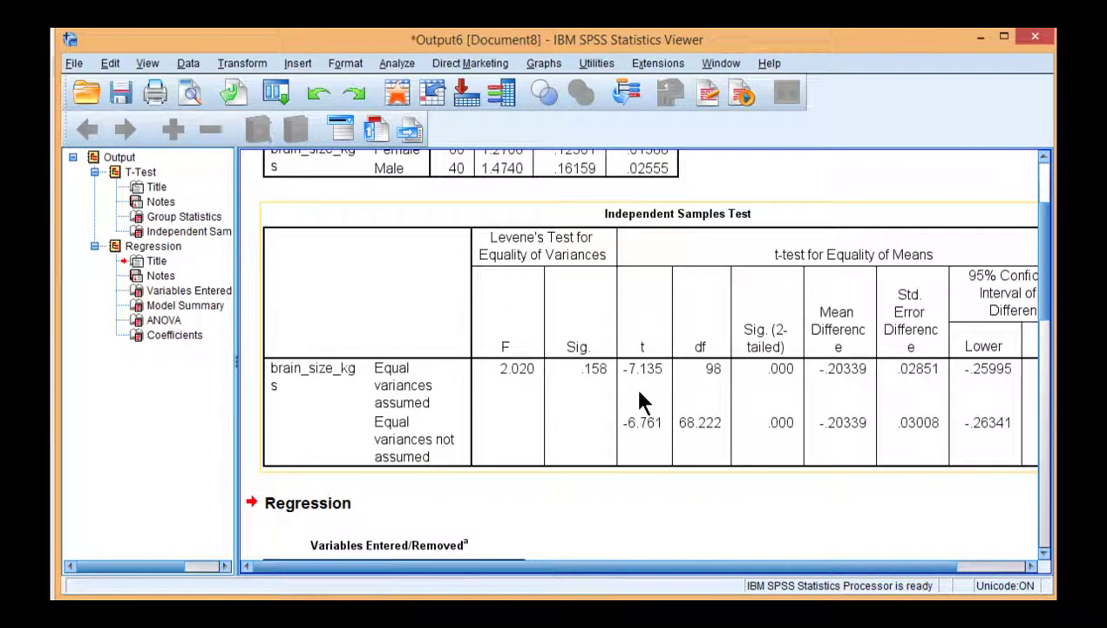
scroll(641, 405, down, 4)
scroll(649, 427, down, 5)
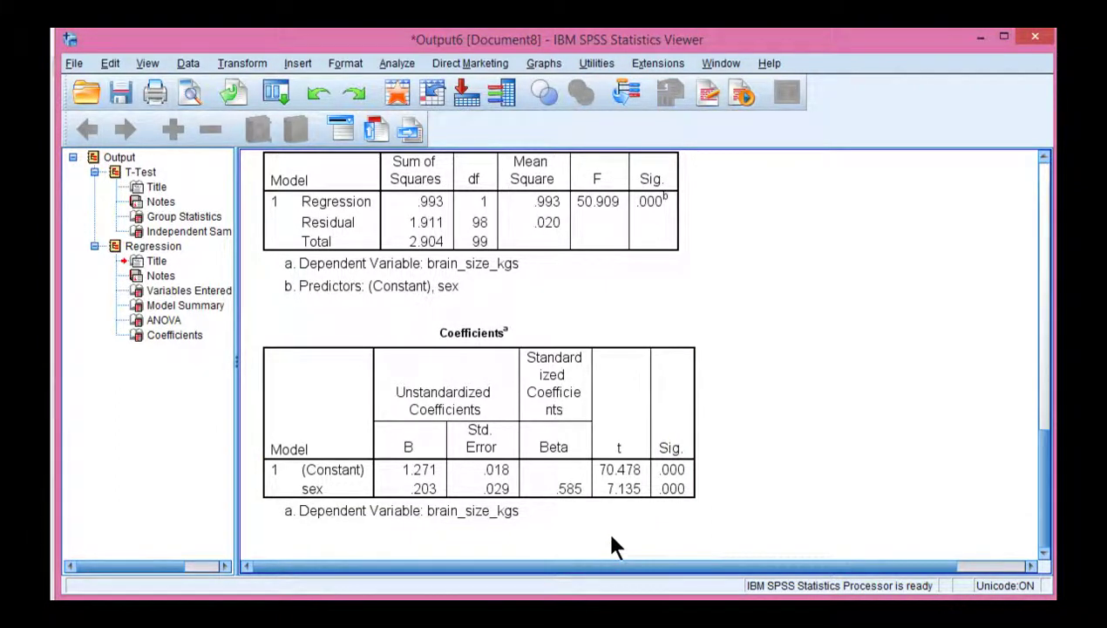
click(443, 510)
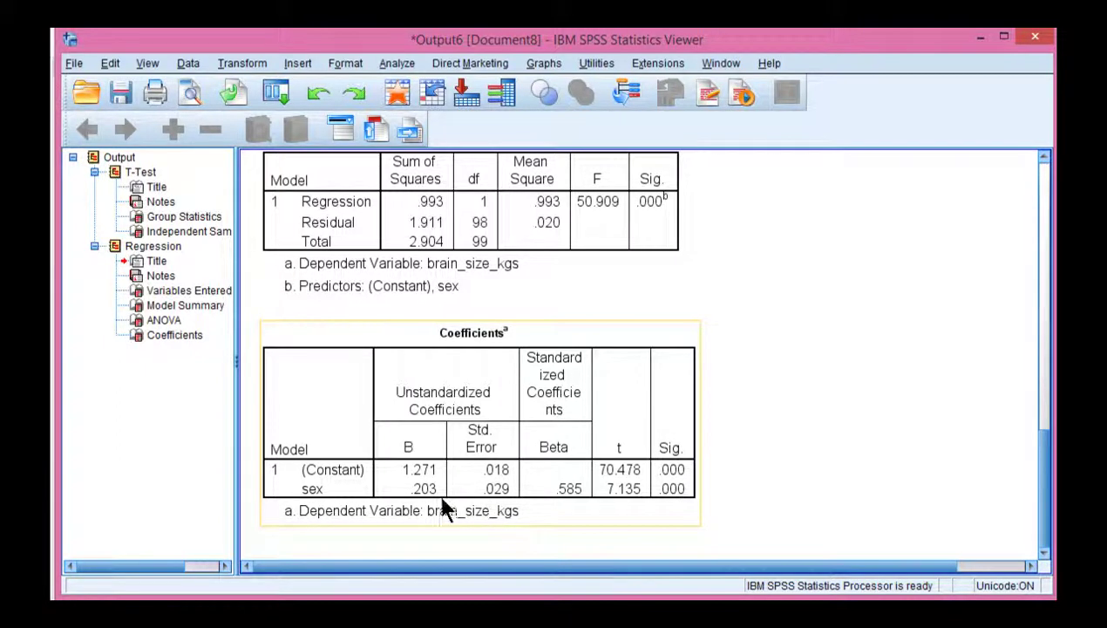
click(733, 510)
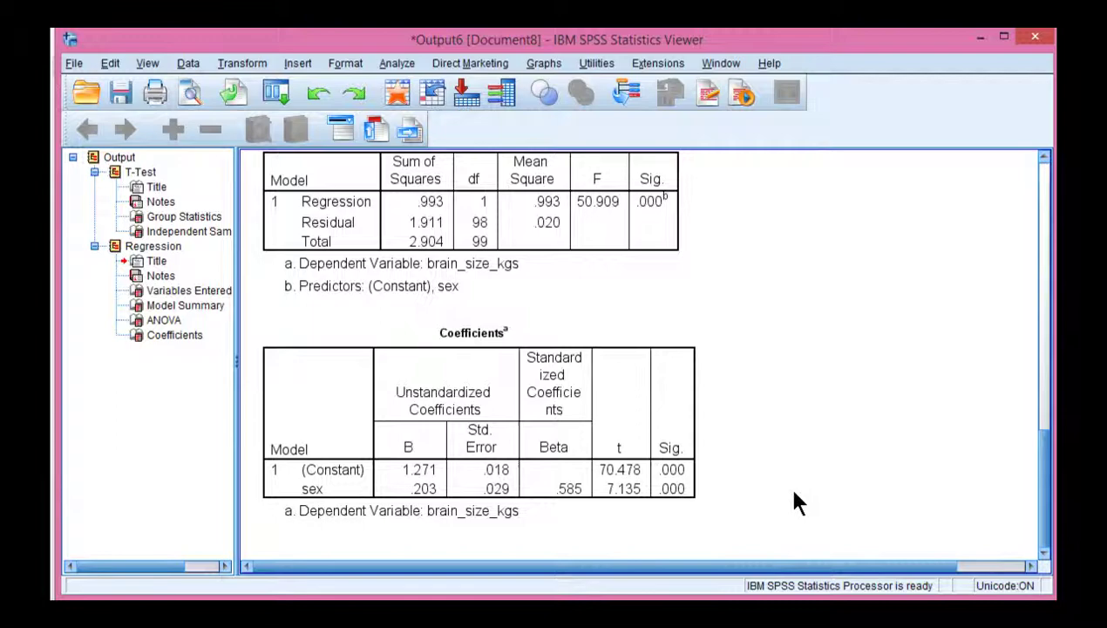
scroll(796, 503, up, 10)
scroll(795, 494, up, 5)
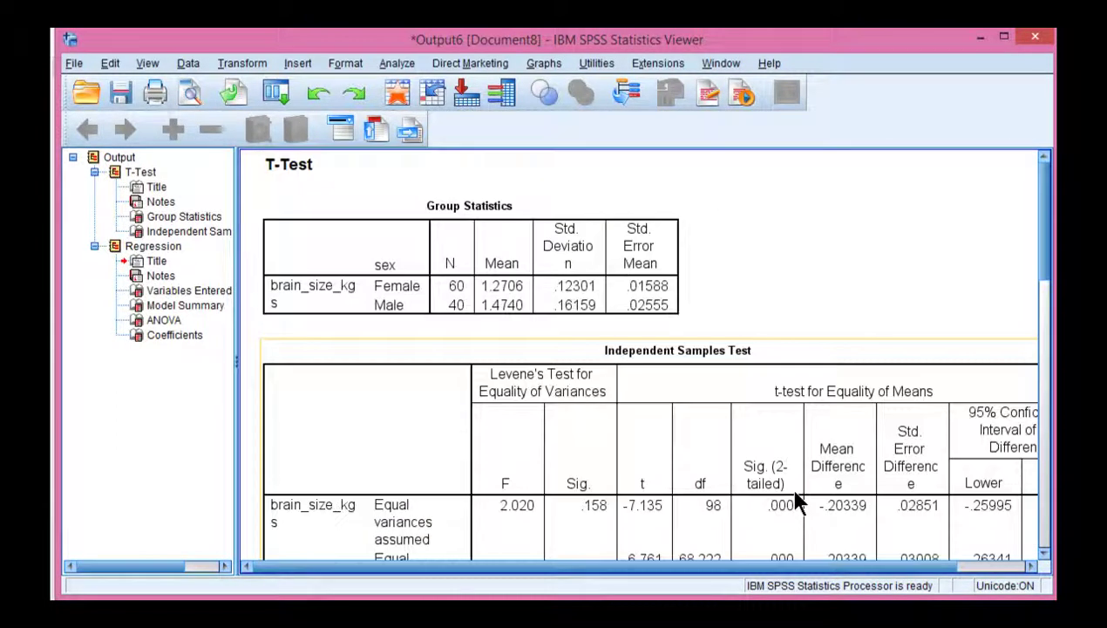
scroll(795, 493, down, 10)
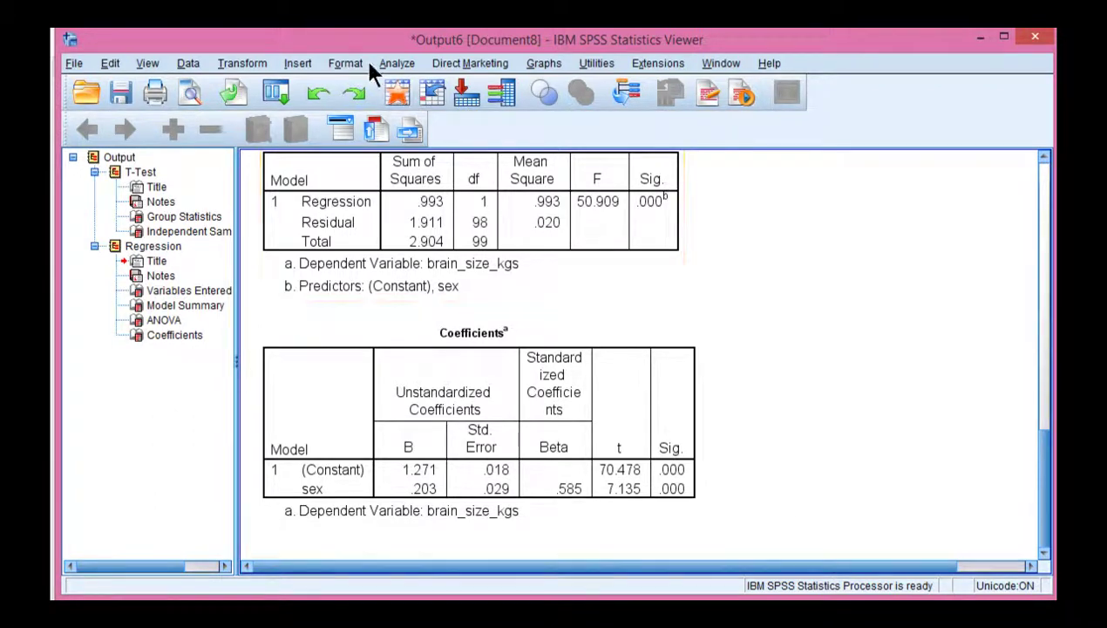
Rerun the brain_size_kgs linear regression with body_size_factor added alongside sex
click(397, 63)
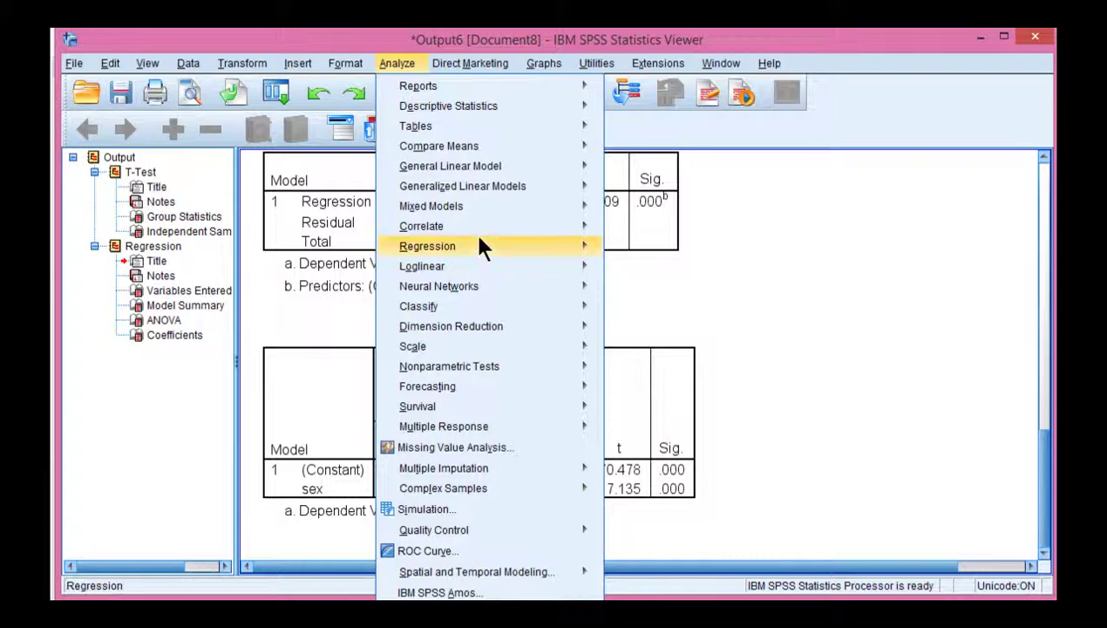
mouse_move(549, 250)
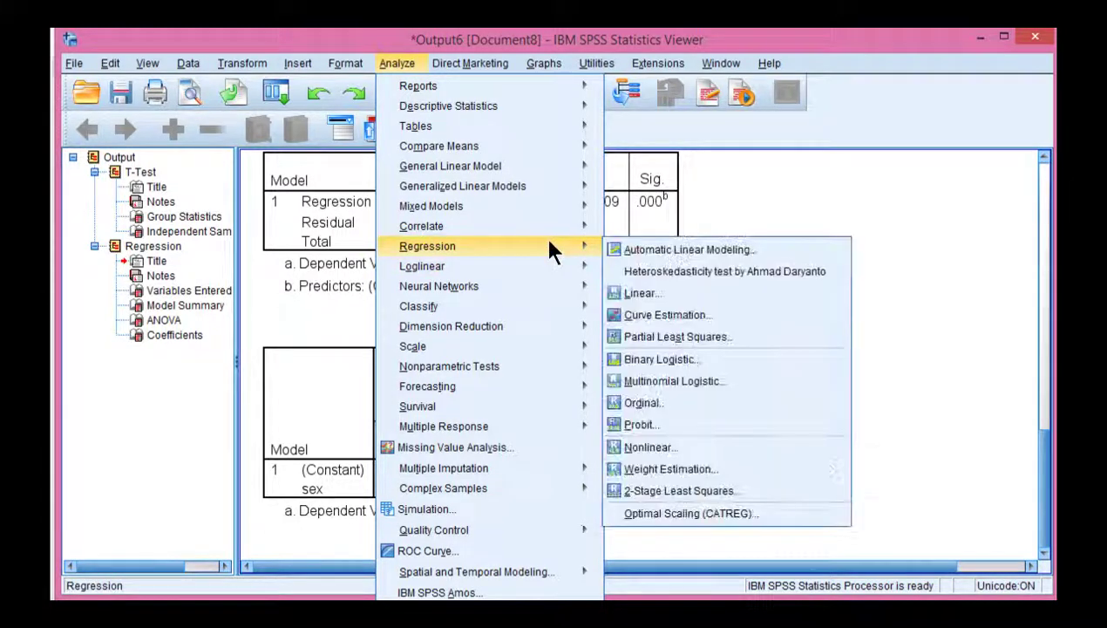
click(641, 292)
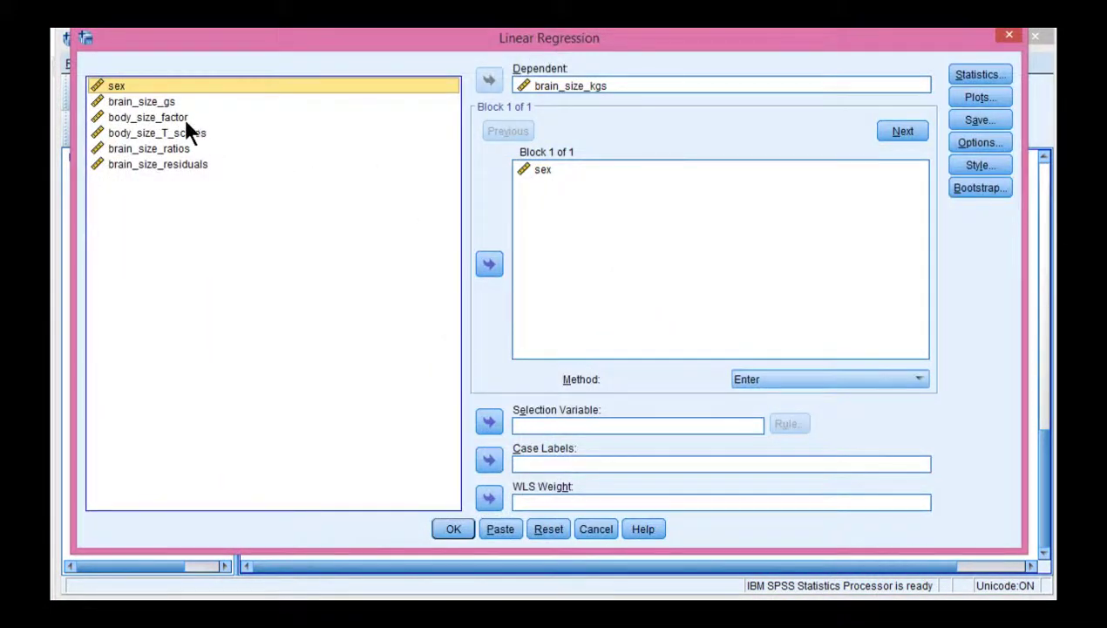
click(185, 120)
click(487, 270)
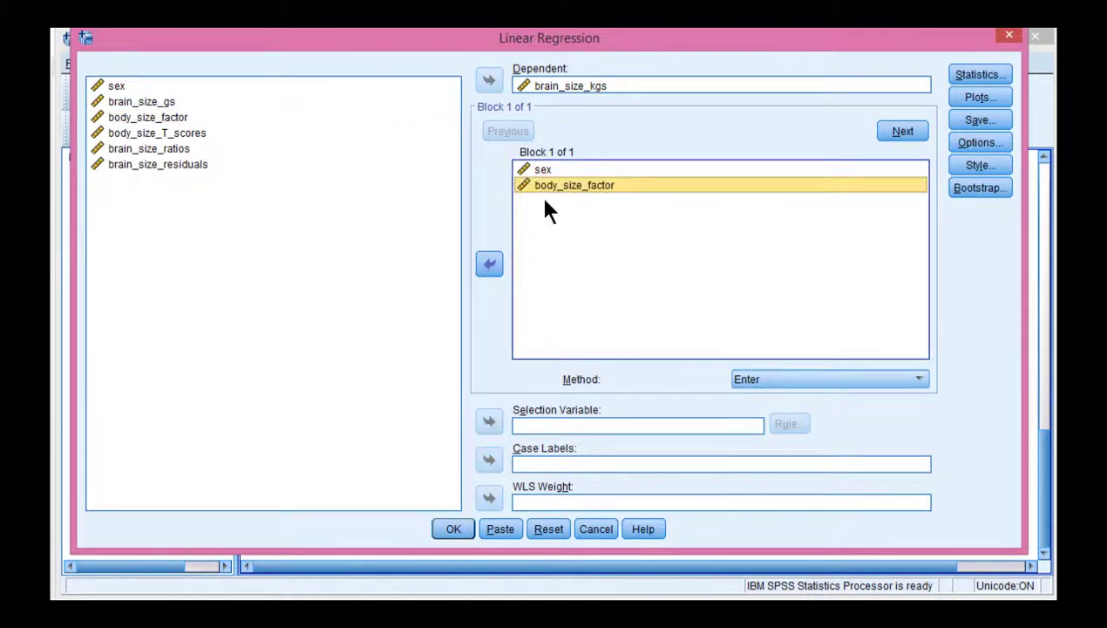
click(533, 170)
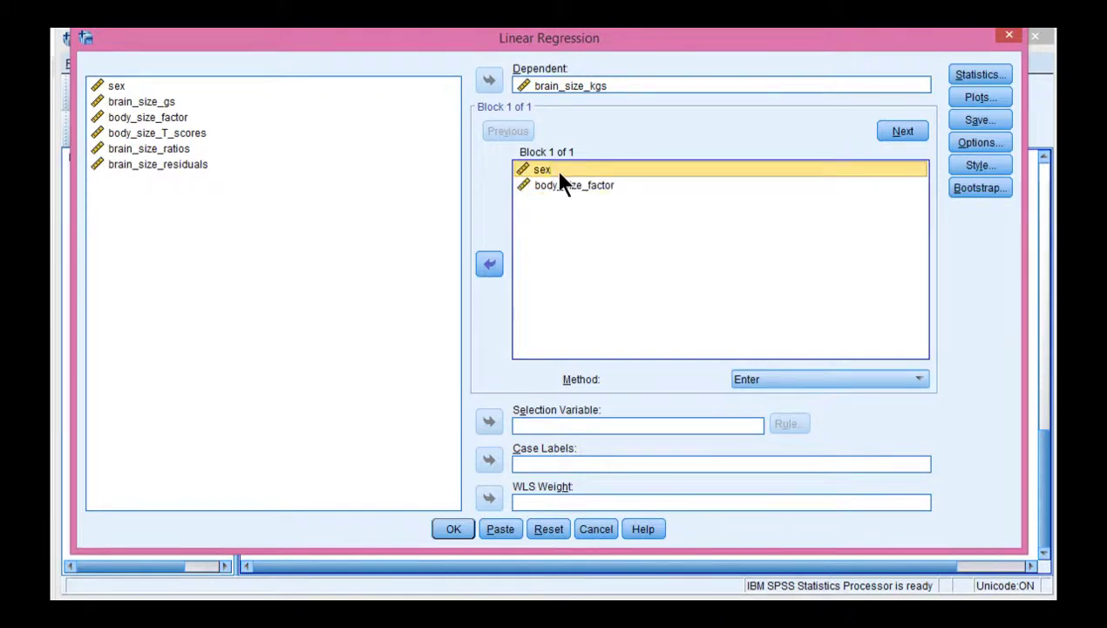
click(576, 87)
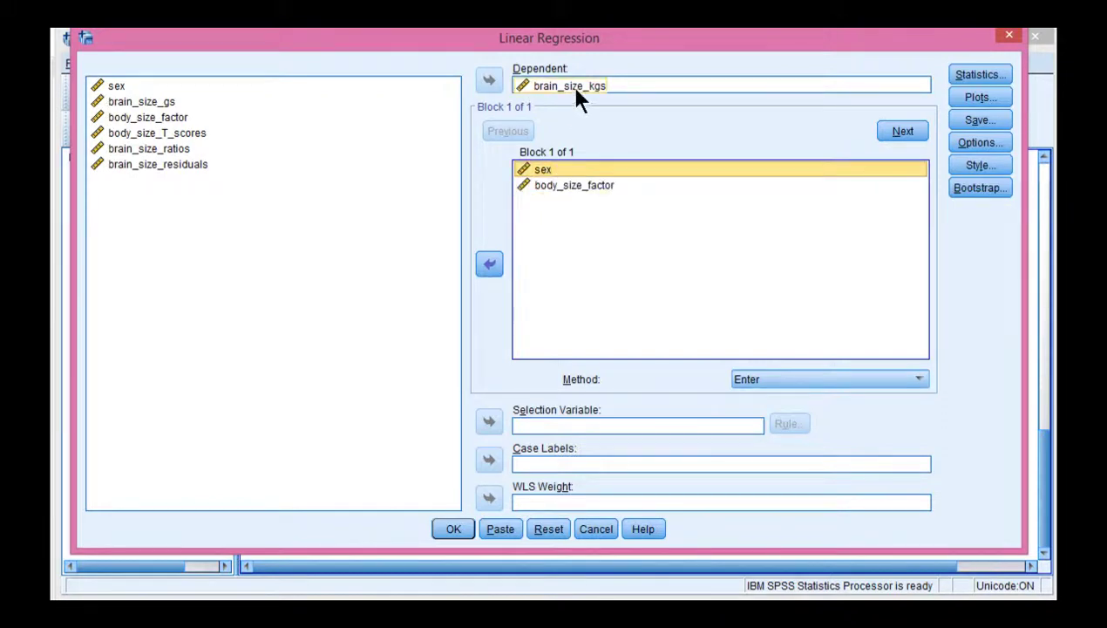
click(576, 188)
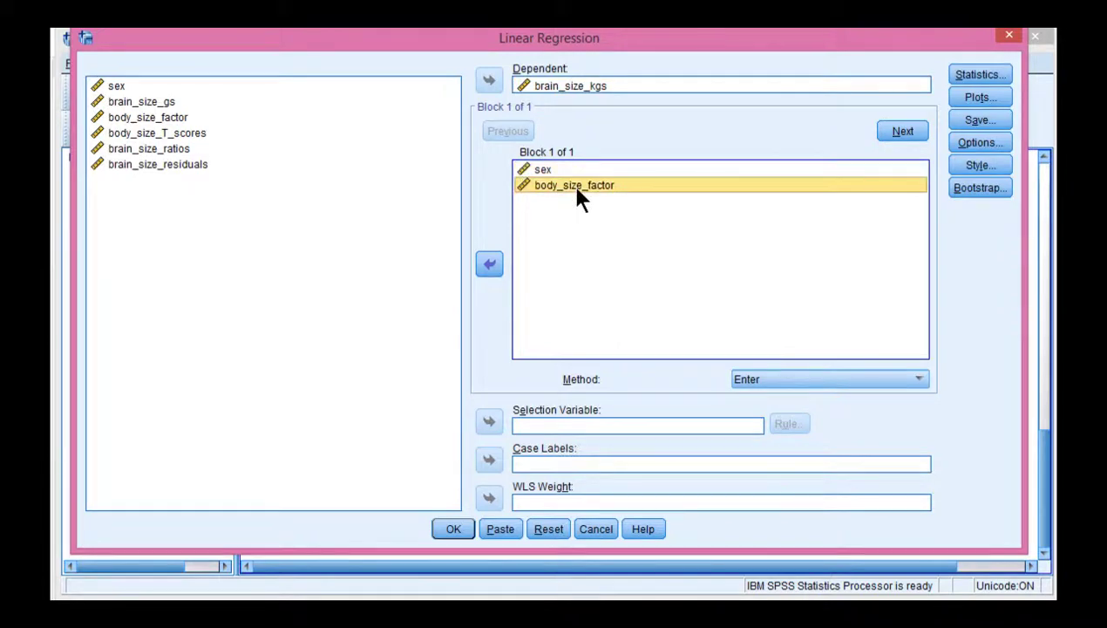
click(454, 529)
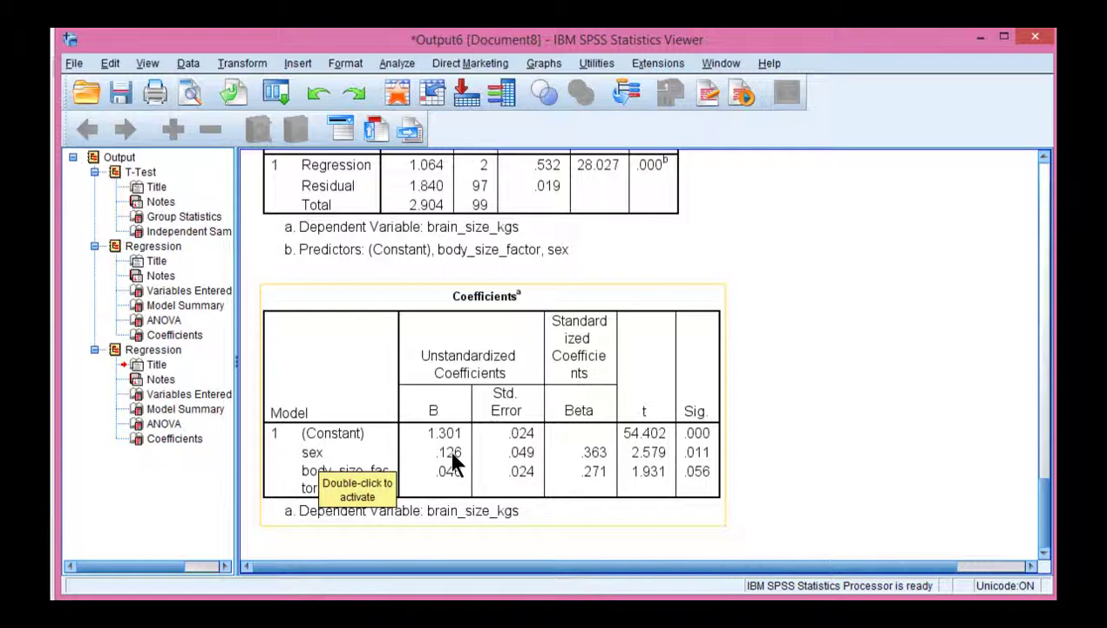
Check coefficients sex .126 and body_size_factor .046, then open the Analyze menu
click(764, 350)
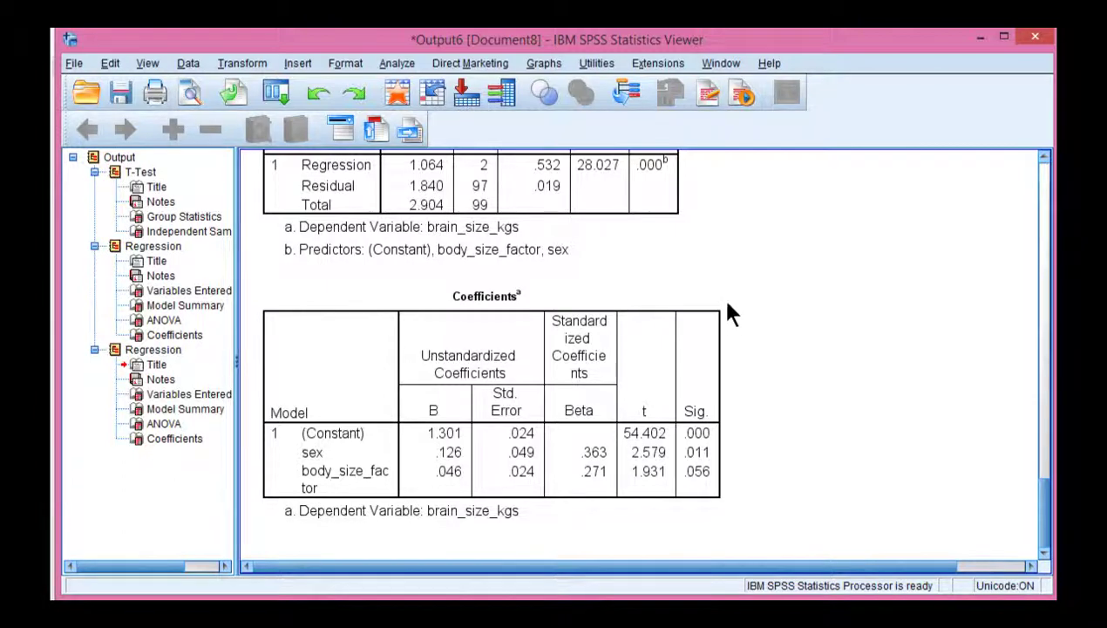
click(400, 62)
Set up a Univariate model: brain_size_kgs dependent, sex fixed factor, body_size_factor covariate
mouse_move(488, 165)
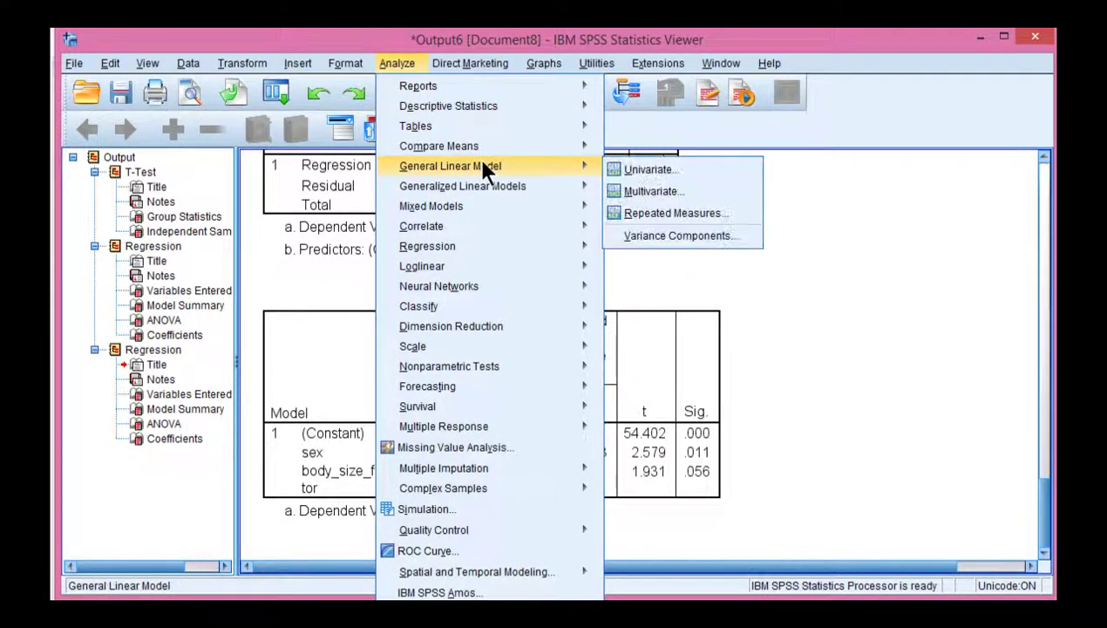
click(633, 167)
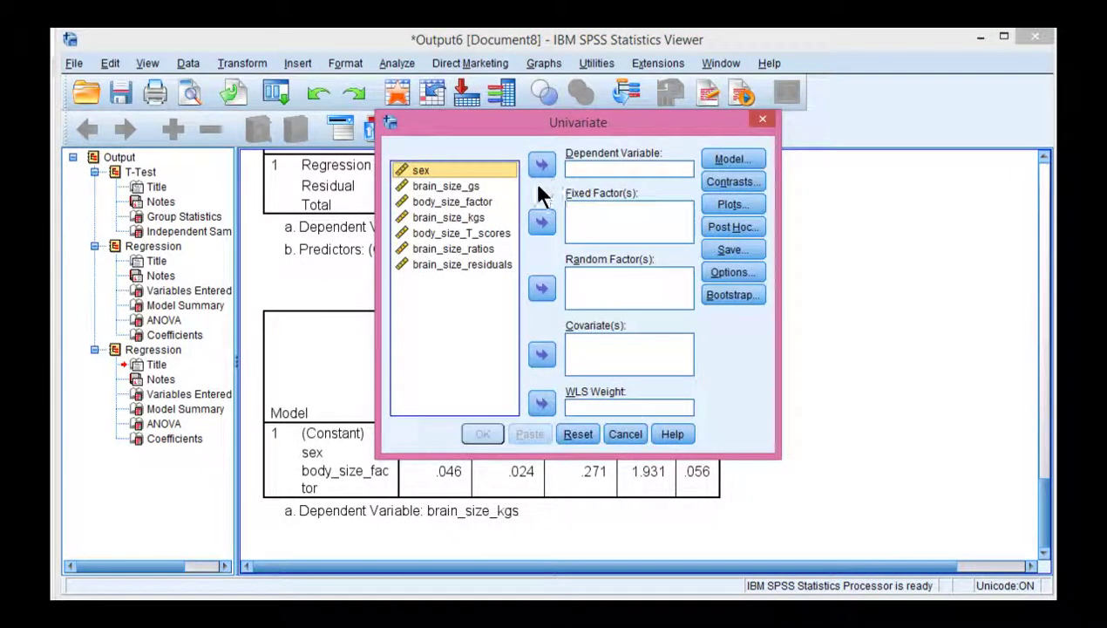
click(541, 222)
click(448, 201)
click(542, 165)
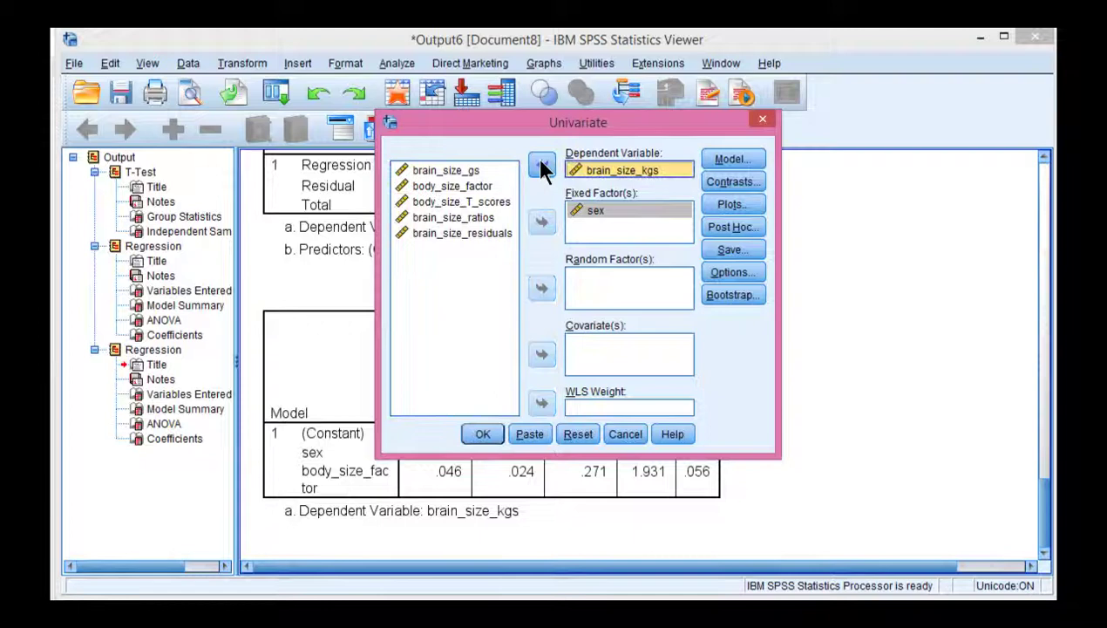
click(449, 186)
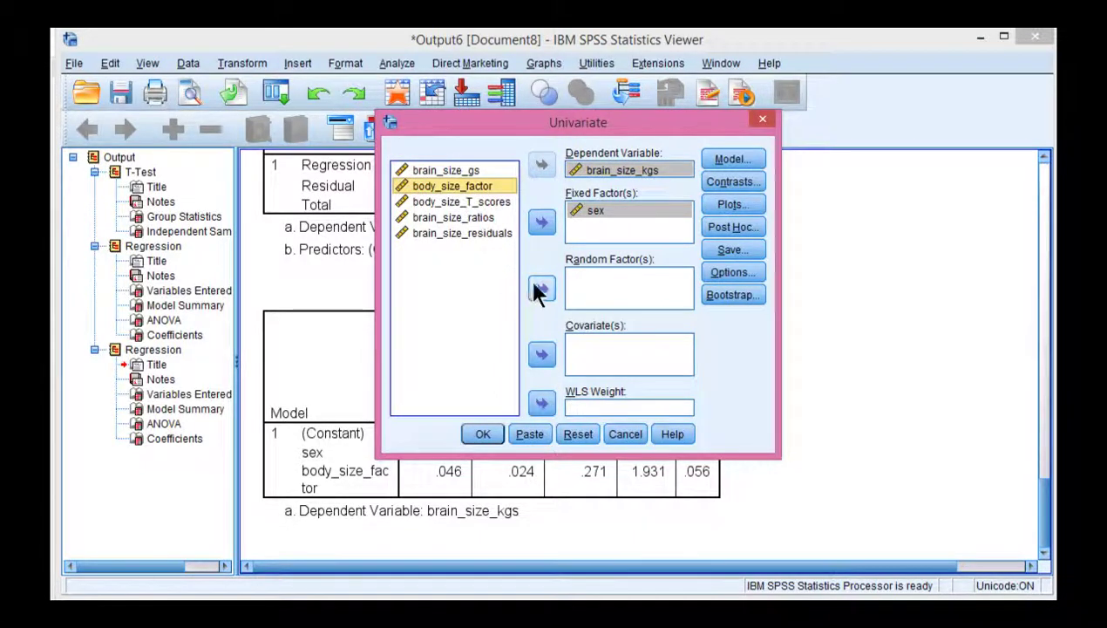
click(541, 354)
Display estimated marginal means for sex with main-effects comparison, then run the ANCOVA
click(719, 274)
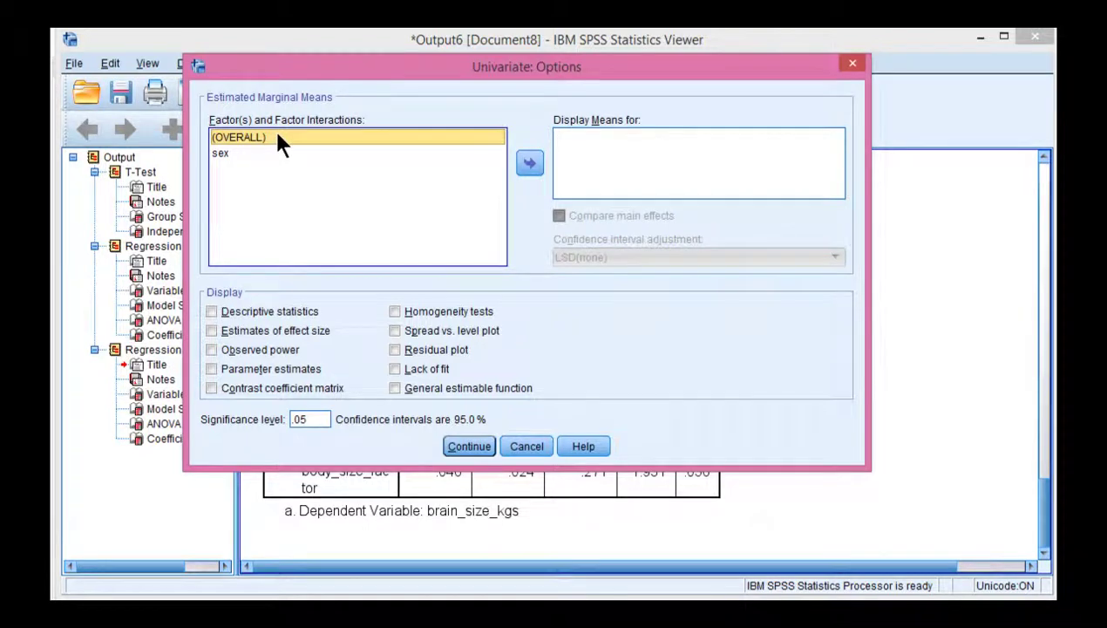
click(236, 155)
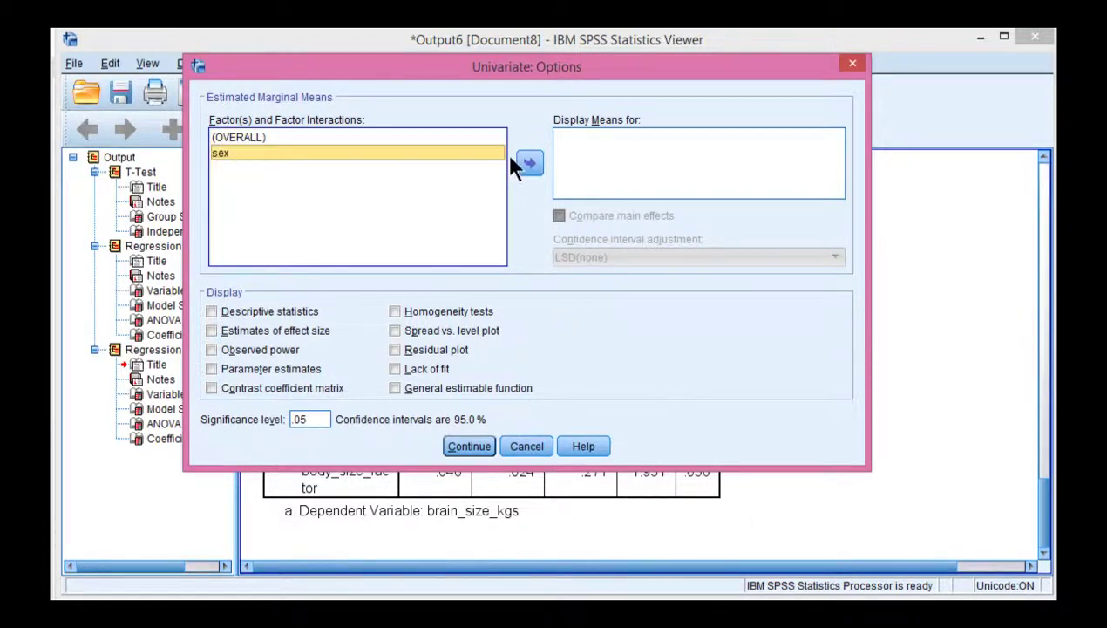
click(529, 163)
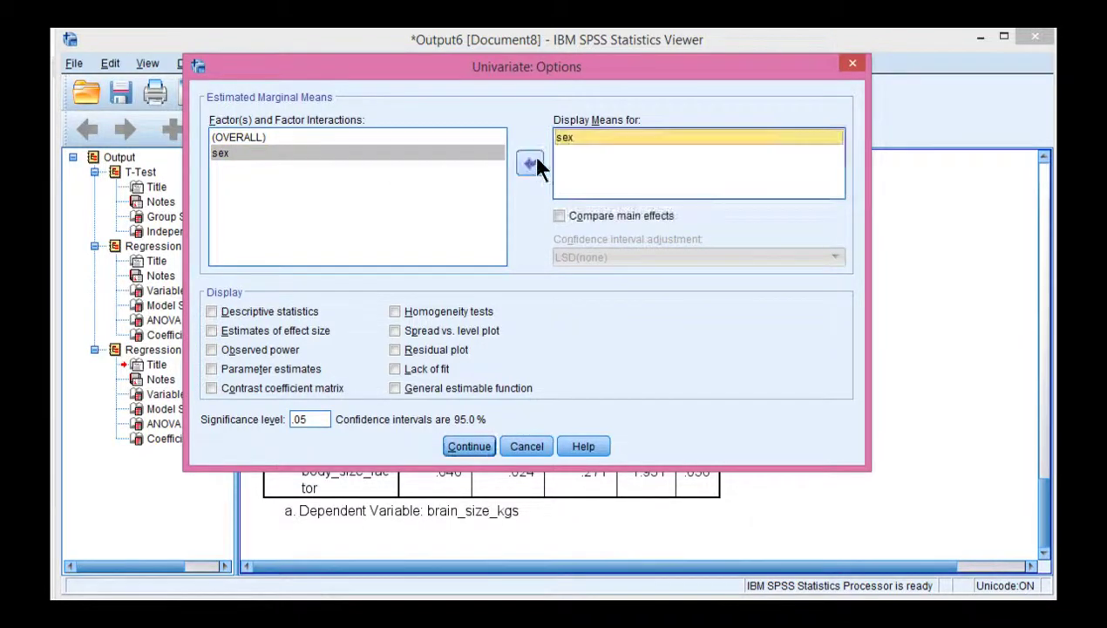
click(558, 216)
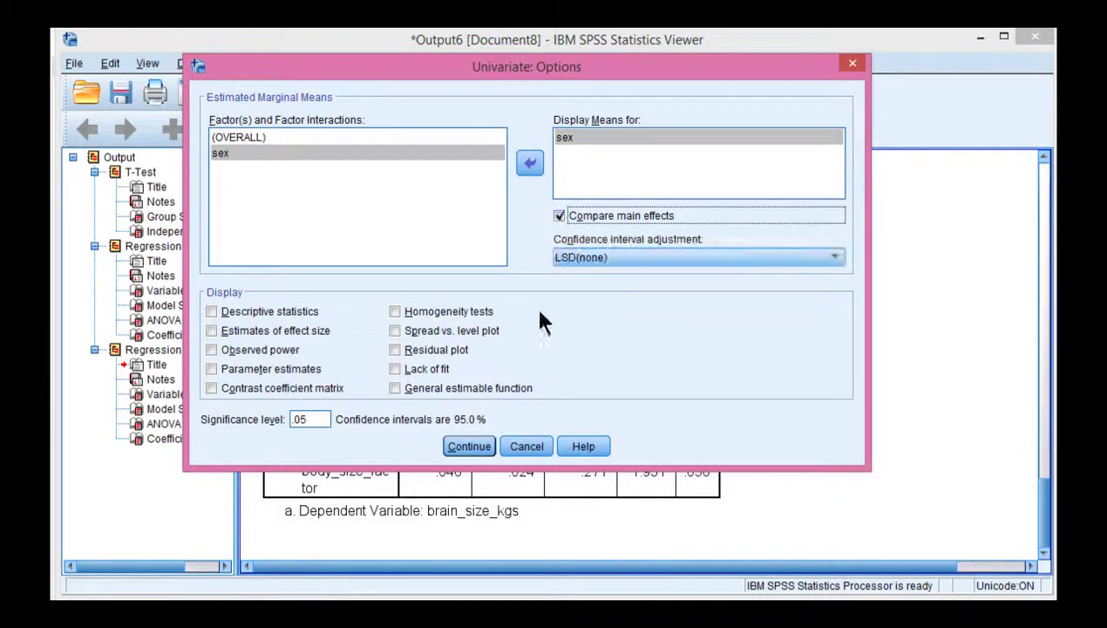
click(465, 444)
click(475, 434)
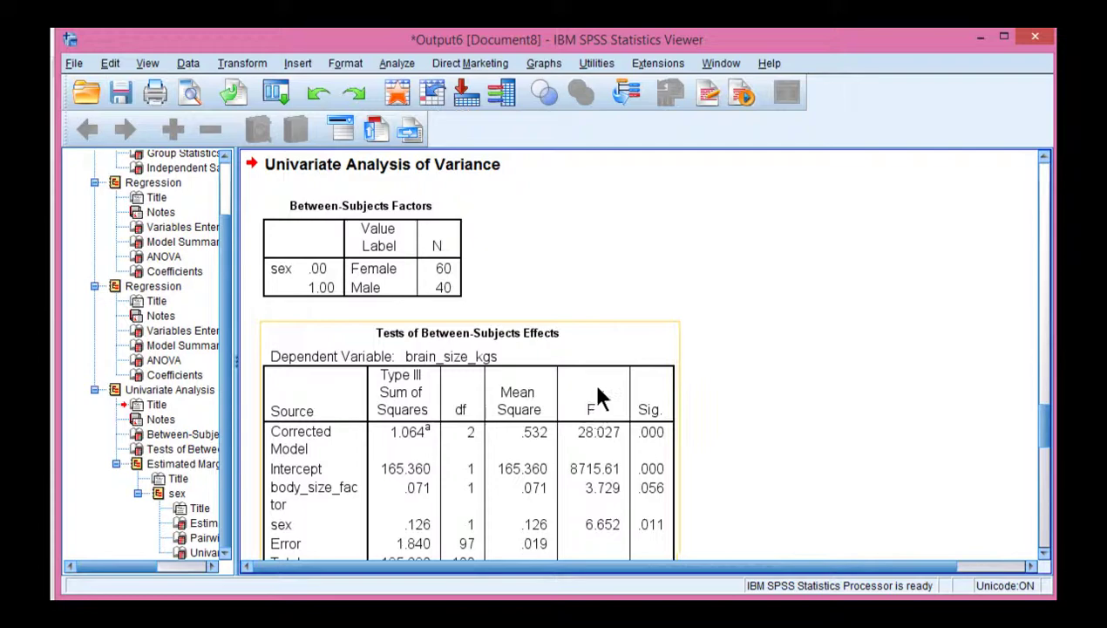
scroll(597, 397, down, 5)
scroll(598, 396, down, 5)
scroll(598, 396, down, 2)
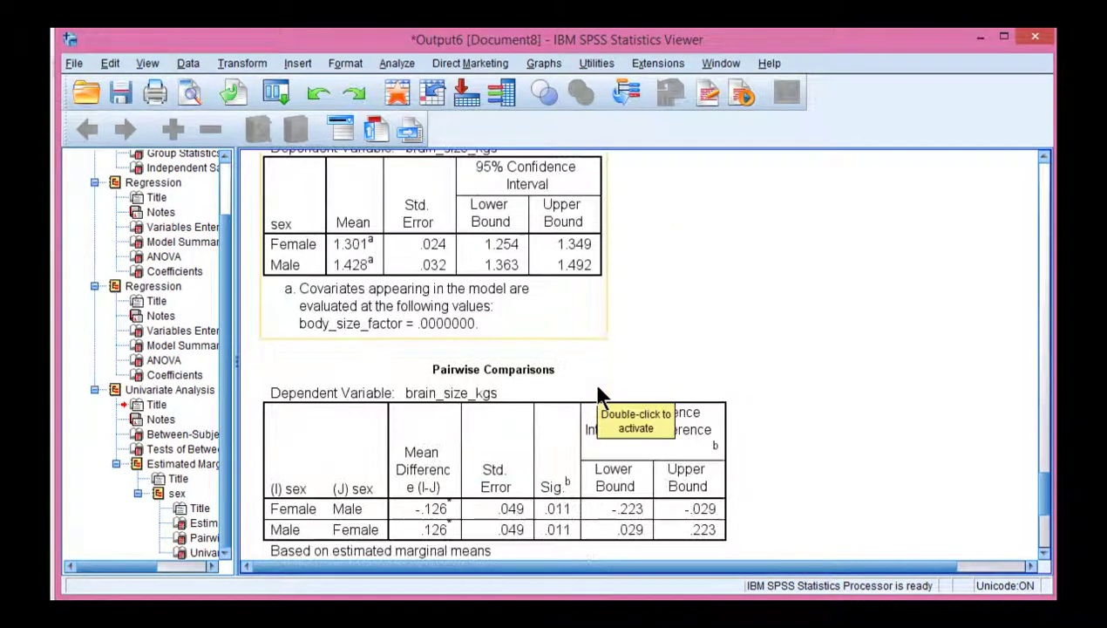
click(598, 395)
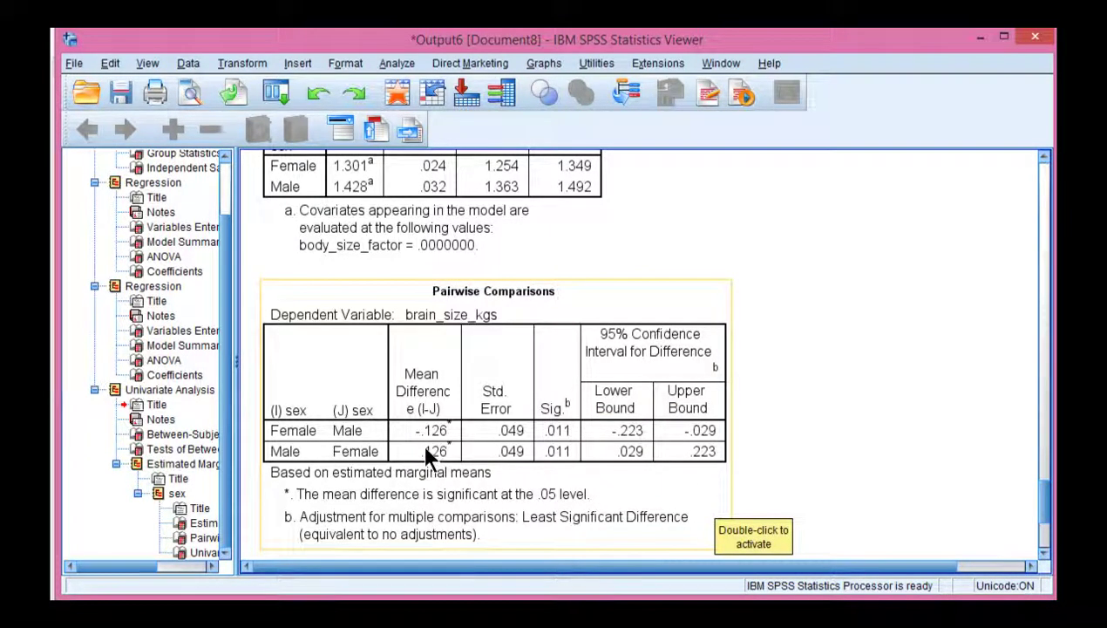
scroll(427, 455, down, 2)
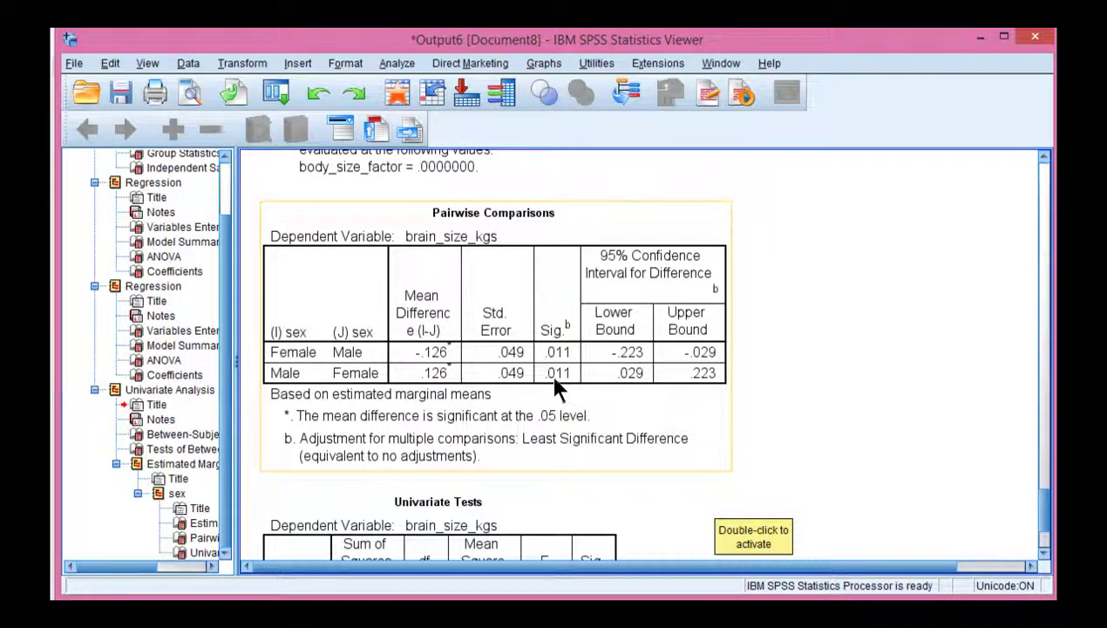
scroll(615, 403, up, 9)
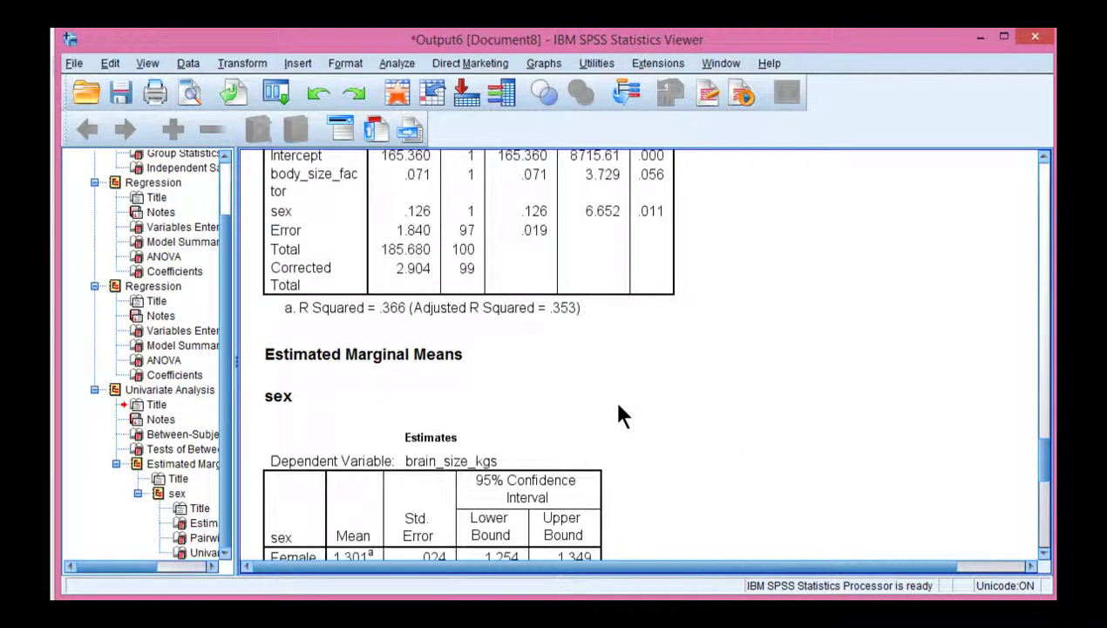
scroll(618, 406, up, 8)
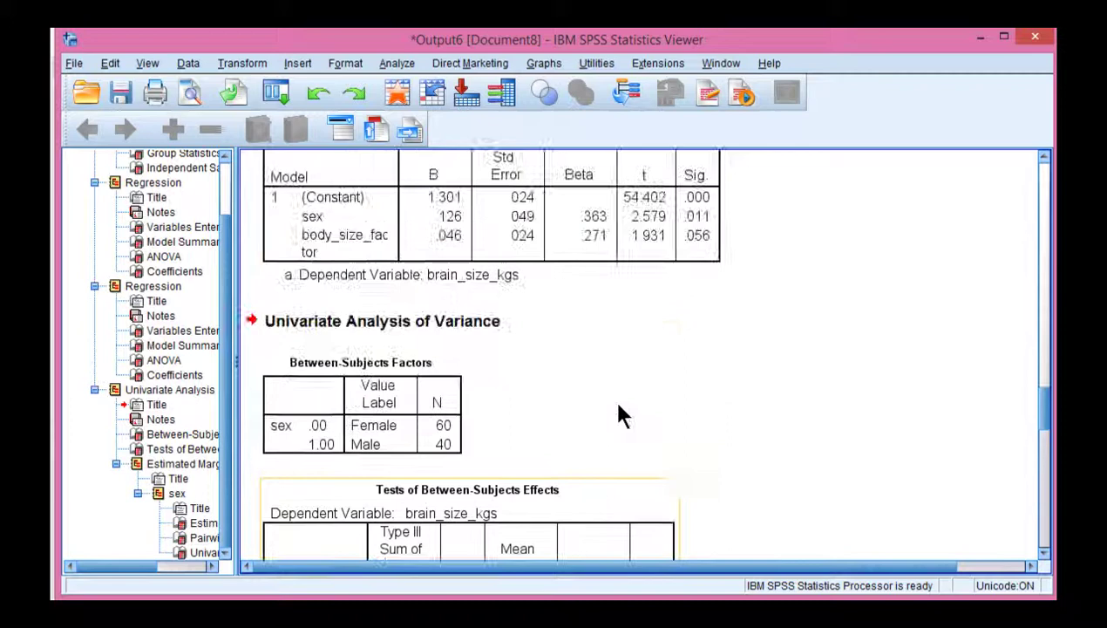
scroll(619, 416, up, 3)
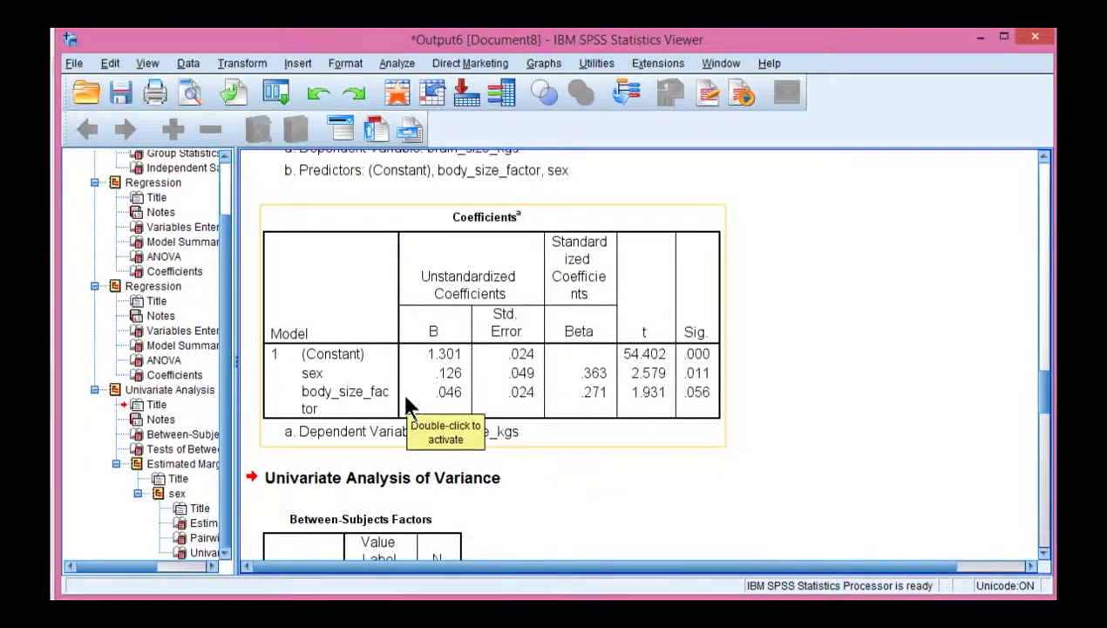
scroll(407, 401, down, 10)
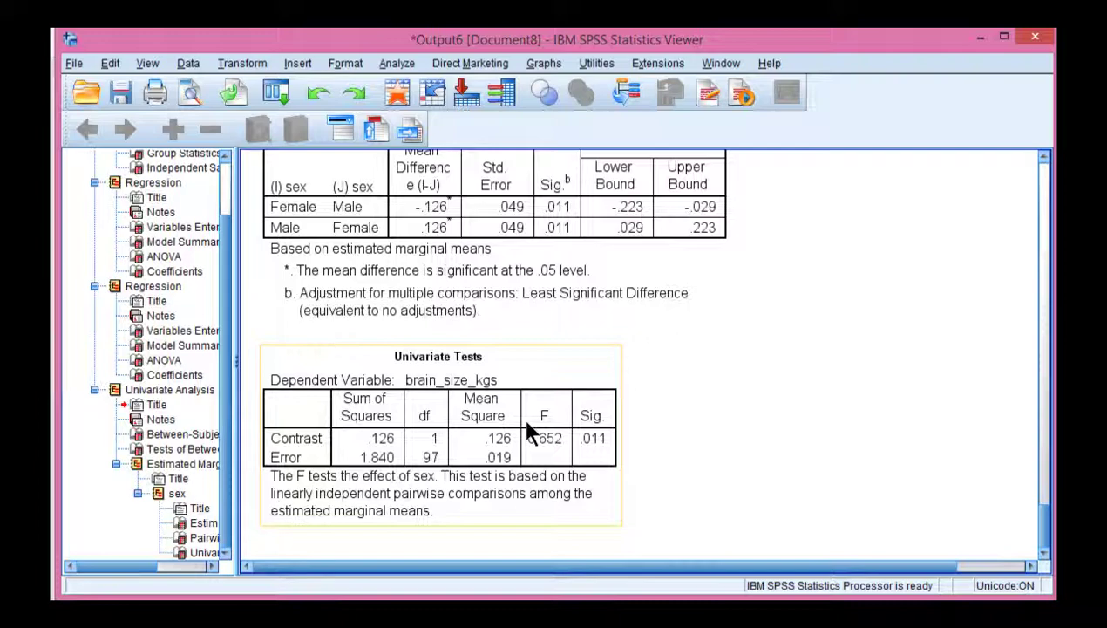
scroll(520, 414, up, 3)
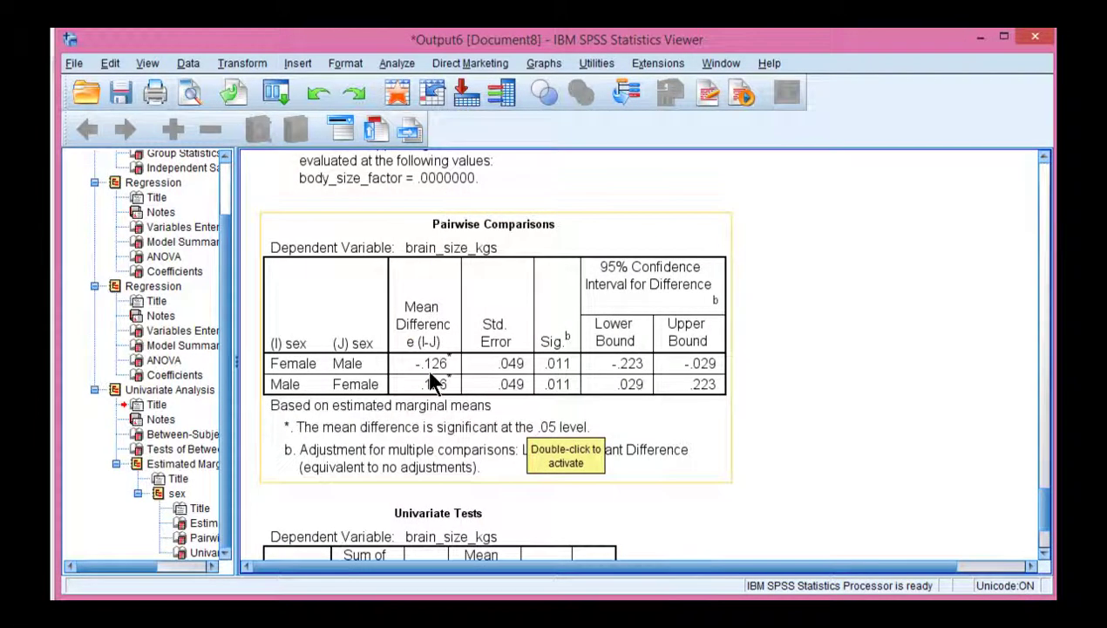
scroll(431, 379, up, 3)
scroll(433, 383, down, 2)
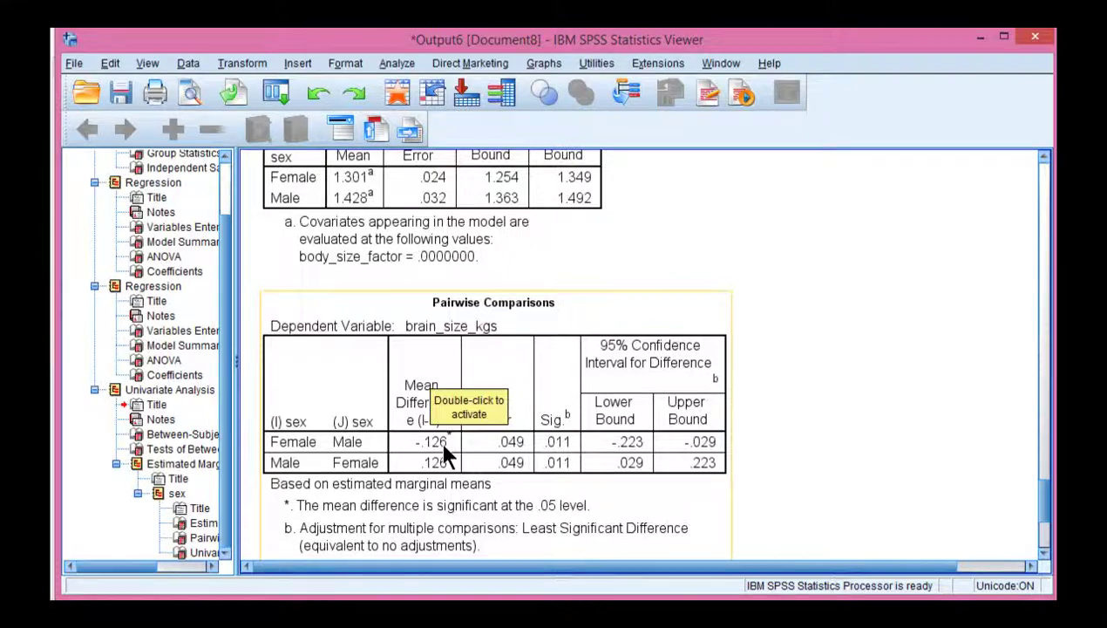
scroll(443, 450, up, 15)
scroll(444, 453, up, 2)
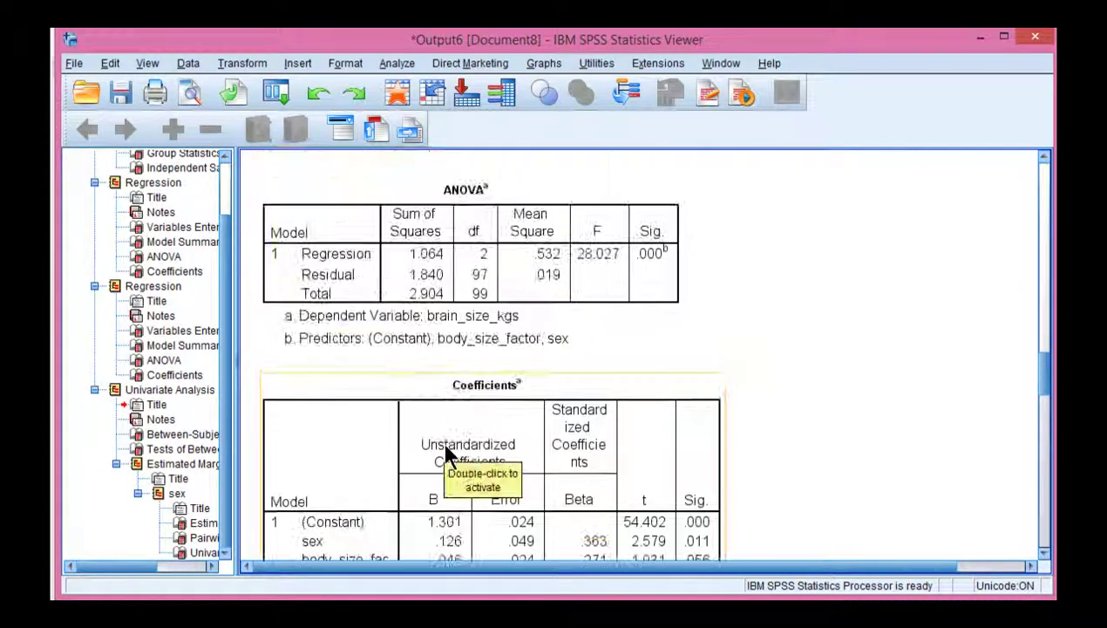
scroll(445, 455, down, 6)
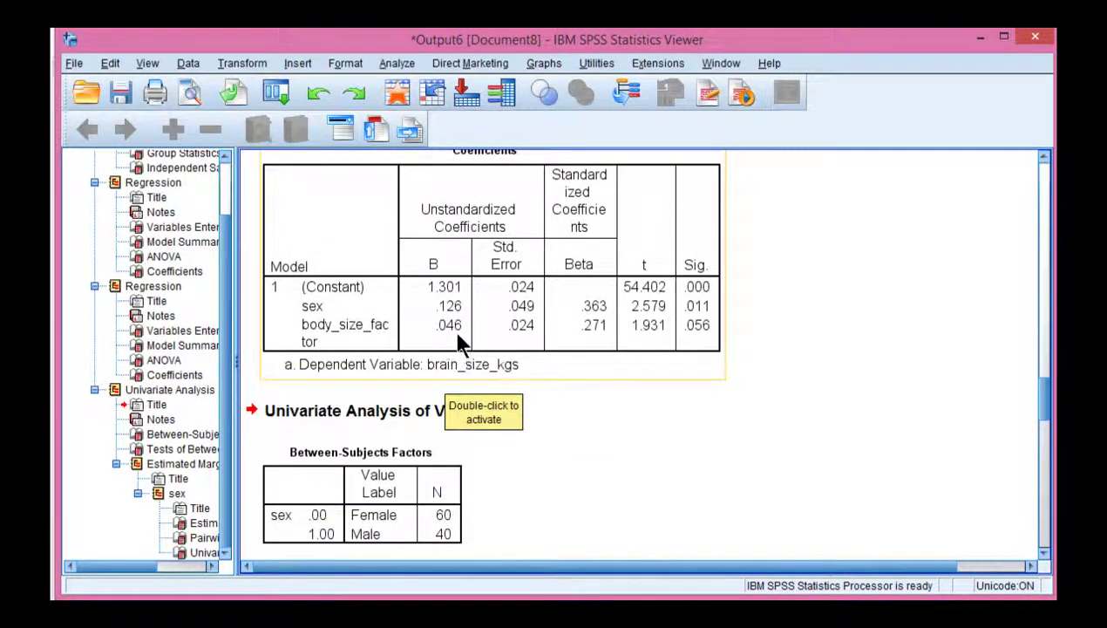